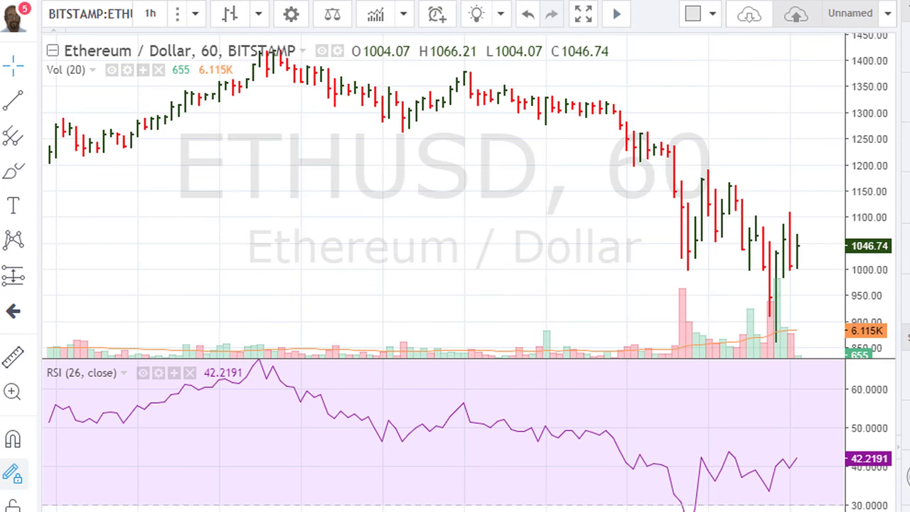
Step: Open the Medved Trader crypto quote list and outline the title bar's date and time and the start of the #BTC.USD row
drag(1, 300, 556, 54)
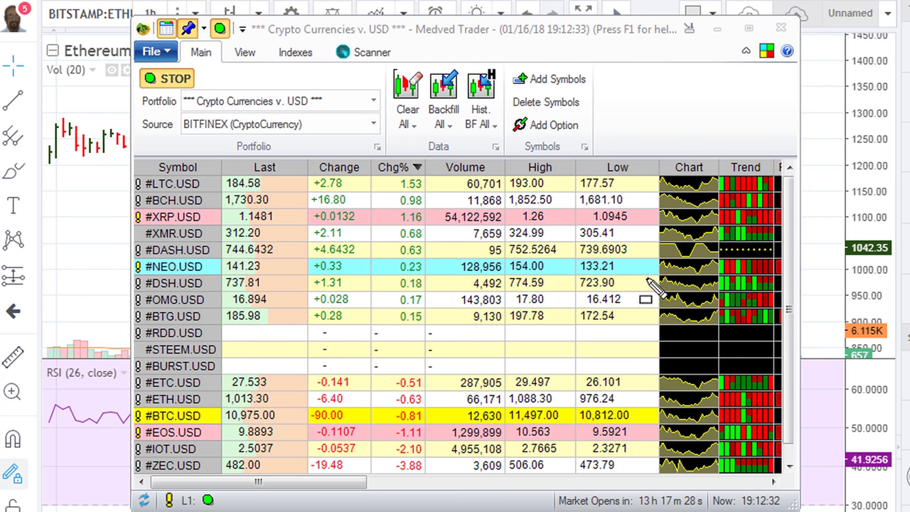
drag(495, 20, 597, 41)
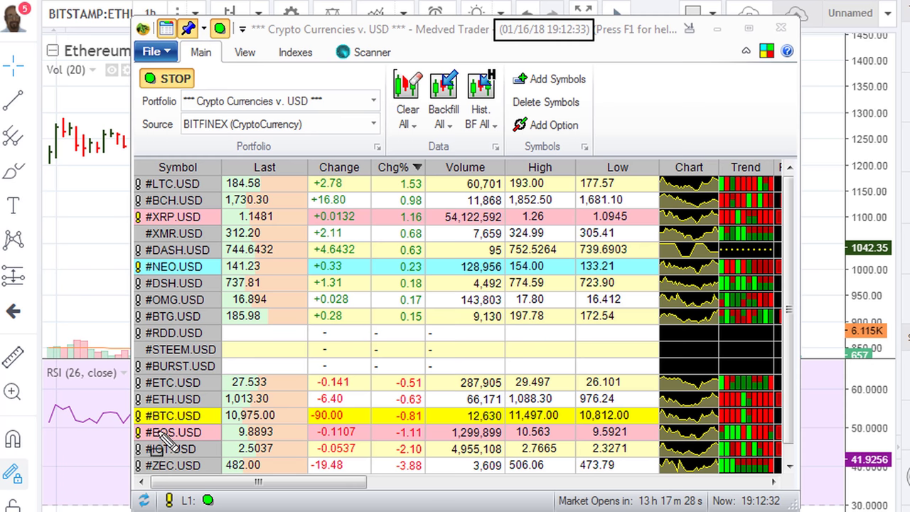
mouse_move(137, 407)
mouse_down()
mouse_move(182, 407)
mouse_move(204, 432)
mouse_move(354, 420)
mouse_up()
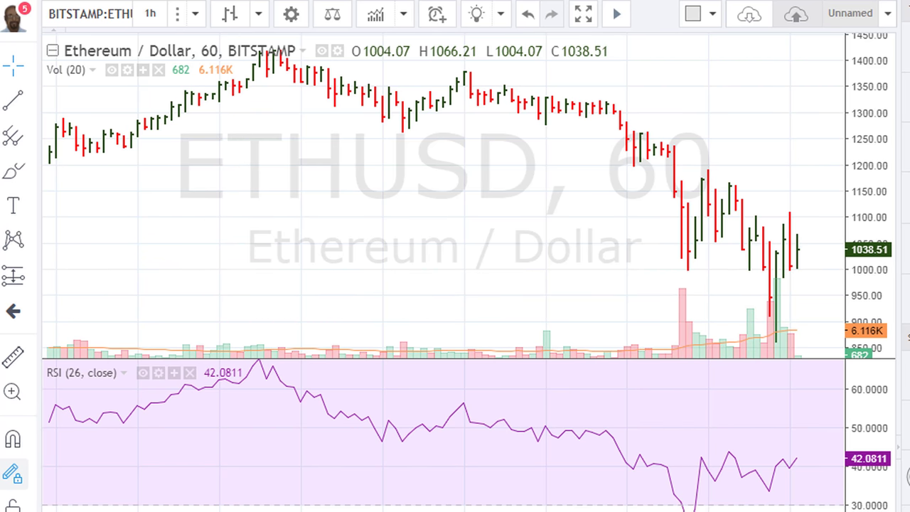
Step: On the hourly ETHUSD chart, draw blue arrows between the last two major lows, falling on price and rising on the RSI
drag(680, 261, 770, 324)
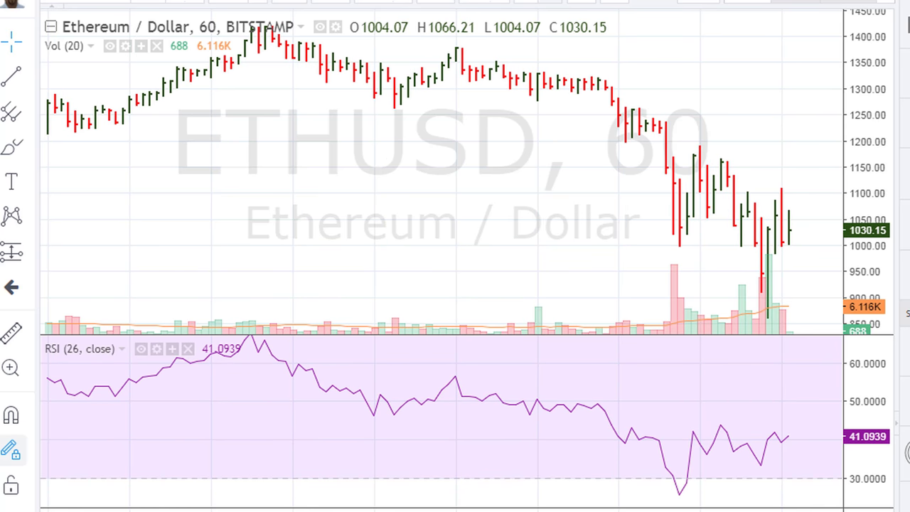
mouse_move(683, 496)
mouse_down()
mouse_move(742, 487)
mouse_move(764, 477)
mouse_move(760, 469)
mouse_up()
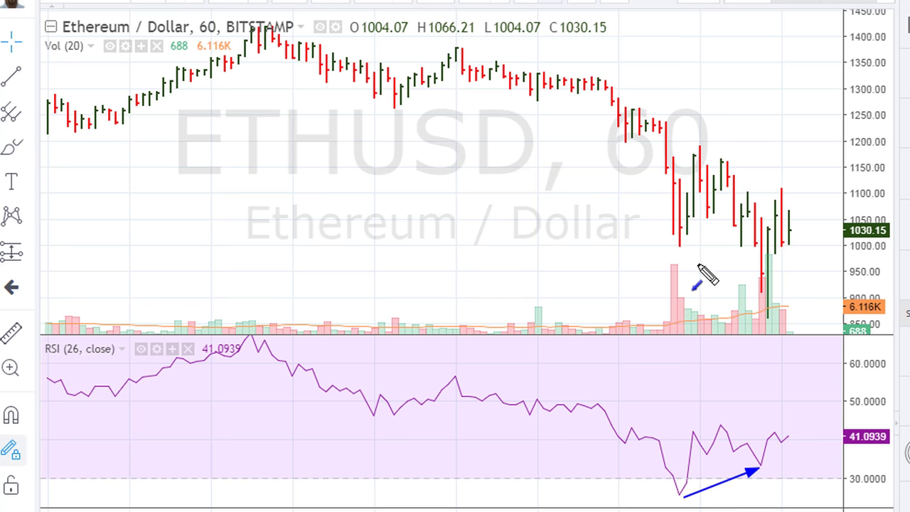
drag(686, 245, 761, 299)
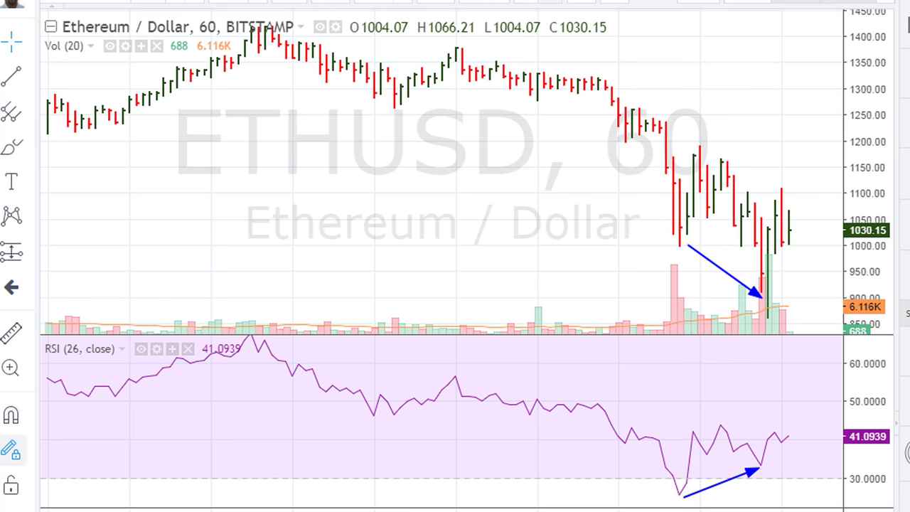
Step: Handwrite "+VE" above the RSI lows and draw a black upward arrow beside the latest price bars
mouse_move(678, 377)
mouse_down()
mouse_move(691, 371)
mouse_move(709, 388)
mouse_move(688, 397)
mouse_up()
mouse_move(710, 362)
mouse_down()
mouse_move(714, 388)
mouse_move(730, 358)
mouse_up()
drag(718, 391, 743, 366)
mouse_move(784, 300)
mouse_down()
mouse_move(821, 264)
mouse_move(823, 140)
mouse_move(833, 139)
mouse_move(817, 145)
mouse_up()
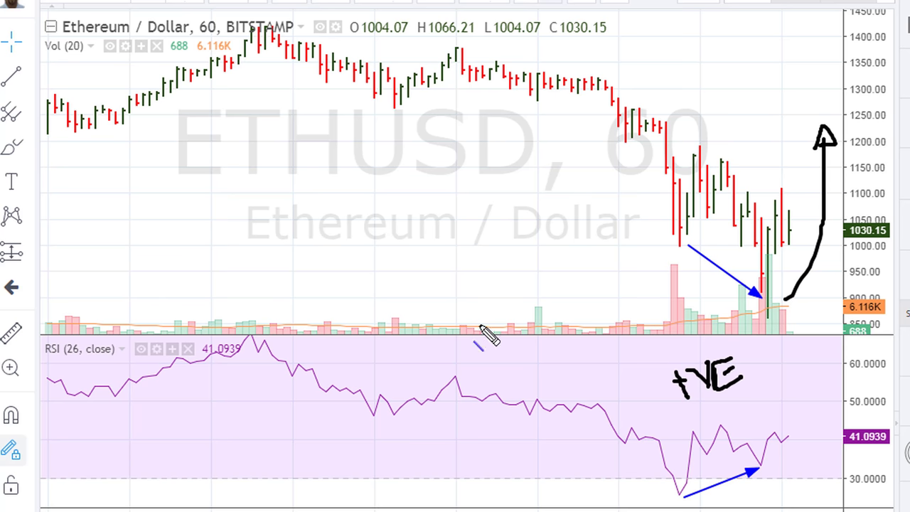
Step: Draw a blue descending trendline across the RSI peaks and sketch possible upward and downward moves at its end
click(253, 335)
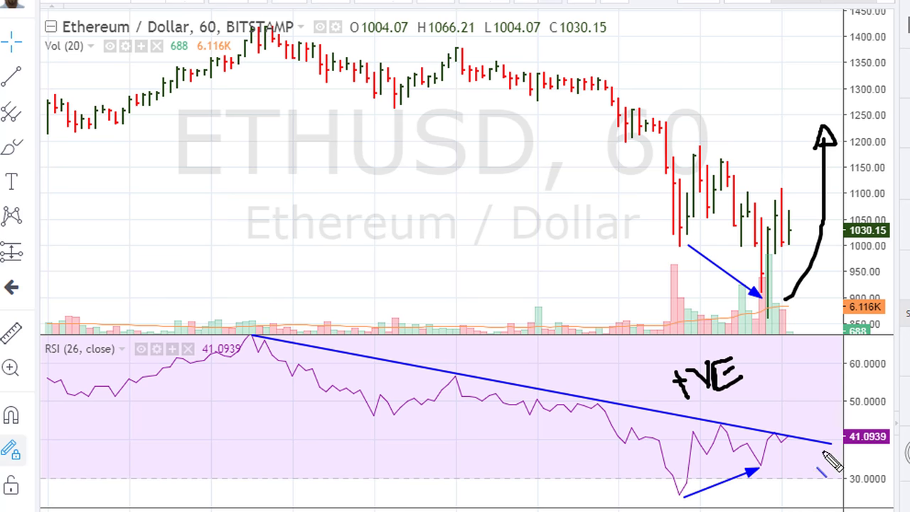
mouse_move(796, 448)
mouse_down()
mouse_move(814, 435)
mouse_move(817, 403)
mouse_move(829, 415)
mouse_up()
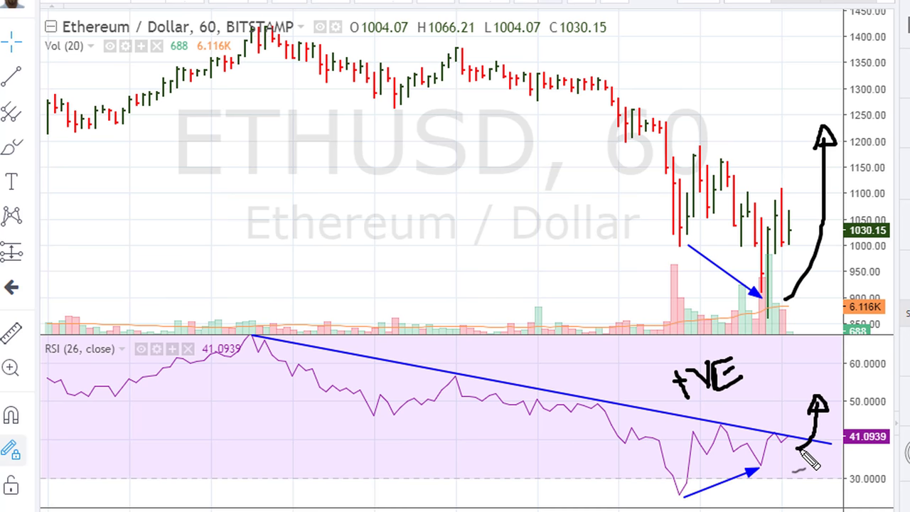
mouse_move(822, 410)
mouse_down()
mouse_move(819, 401)
mouse_move(812, 414)
mouse_move(824, 408)
mouse_move(814, 416)
mouse_up()
mouse_move(786, 438)
mouse_down()
mouse_move(805, 444)
mouse_move(813, 496)
mouse_move(803, 481)
mouse_move(830, 472)
mouse_up()
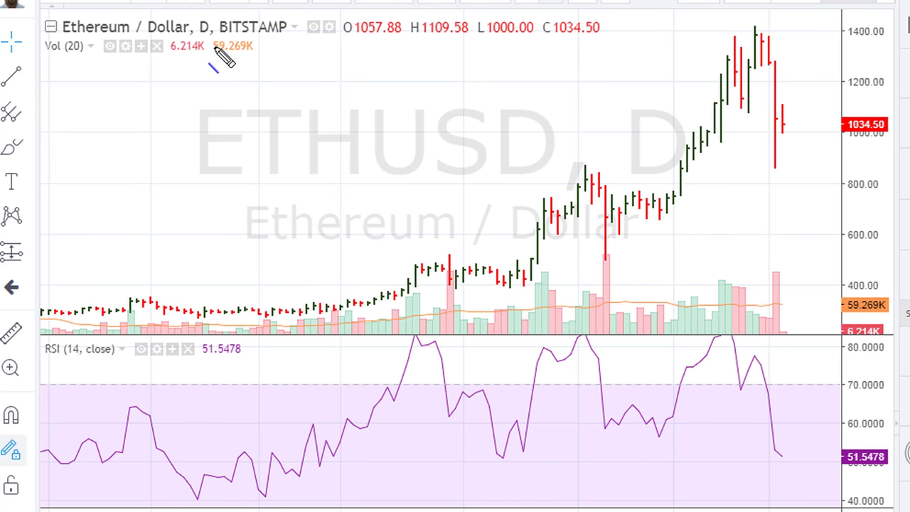
Step: On the daily ETHUSD chart, underline BITSTAMP and mark the rally's start on RSI and price with boxes, tracing the rise in black
drag(220, 34, 286, 33)
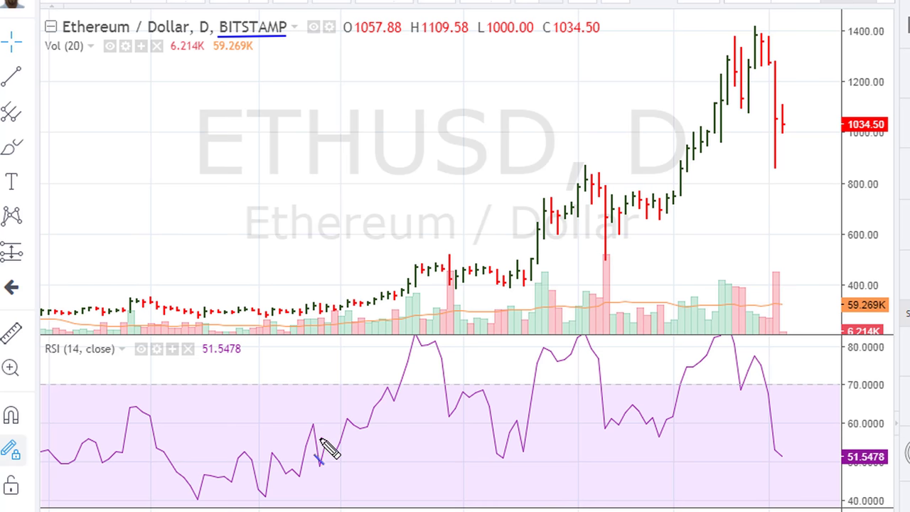
drag(312, 424, 341, 462)
drag(331, 449, 343, 460)
mouse_move(345, 304)
mouse_down()
mouse_move(350, 291)
mouse_move(497, 241)
mouse_move(610, 155)
mouse_move(732, 82)
mouse_move(744, 49)
mouse_up()
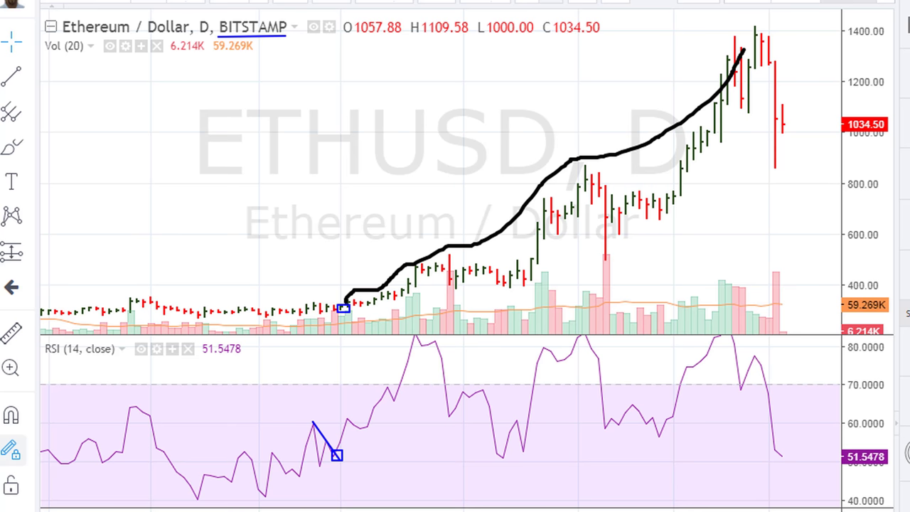
Step: Draw a horizontal blue RSI support line, box its two mid-chart touches and the matching price lows, and add an upward arrow
drag(337, 454, 846, 455)
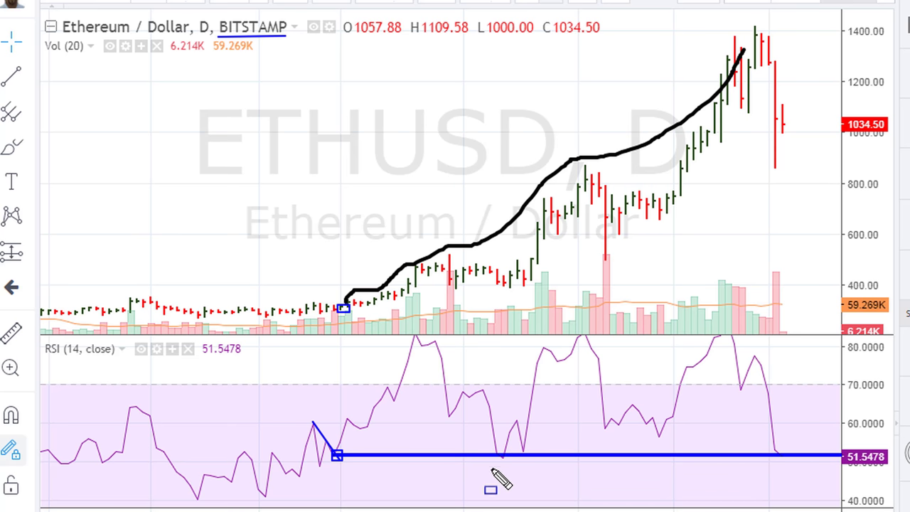
drag(517, 447, 536, 463)
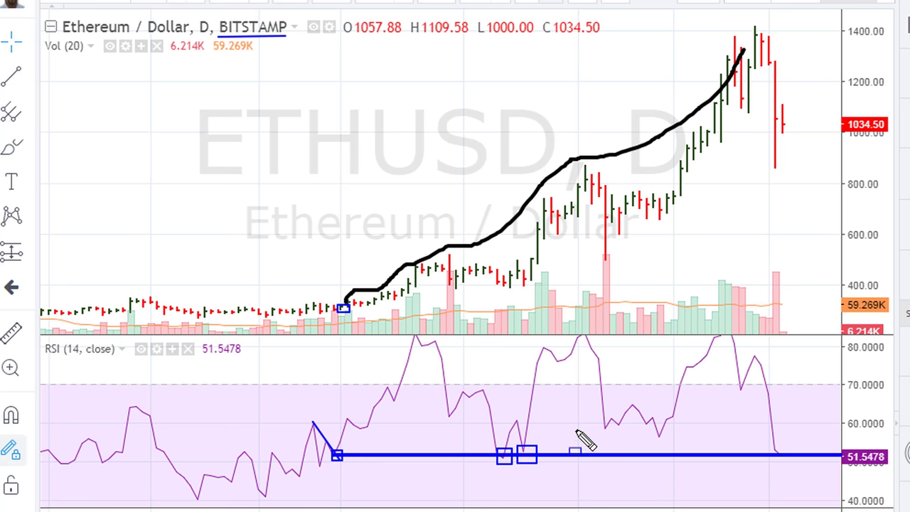
click(503, 282)
click(533, 281)
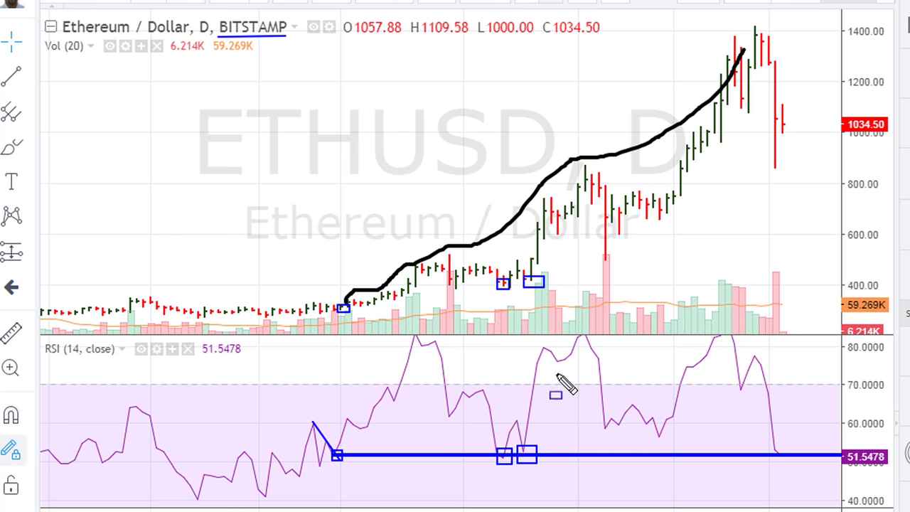
mouse_move(539, 272)
mouse_down()
mouse_move(558, 240)
mouse_move(567, 244)
mouse_up()
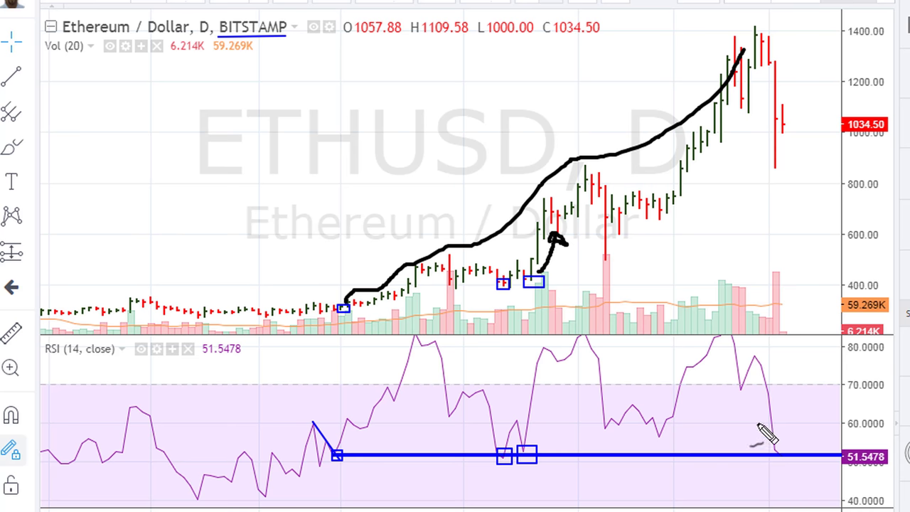
Step: Circle the latest RSI point on the support line, add a black upward and a magenta downward arrow, and clear all annotations
mouse_move(772, 447)
mouse_down()
mouse_move(797, 455)
mouse_move(777, 471)
mouse_move(770, 448)
mouse_up()
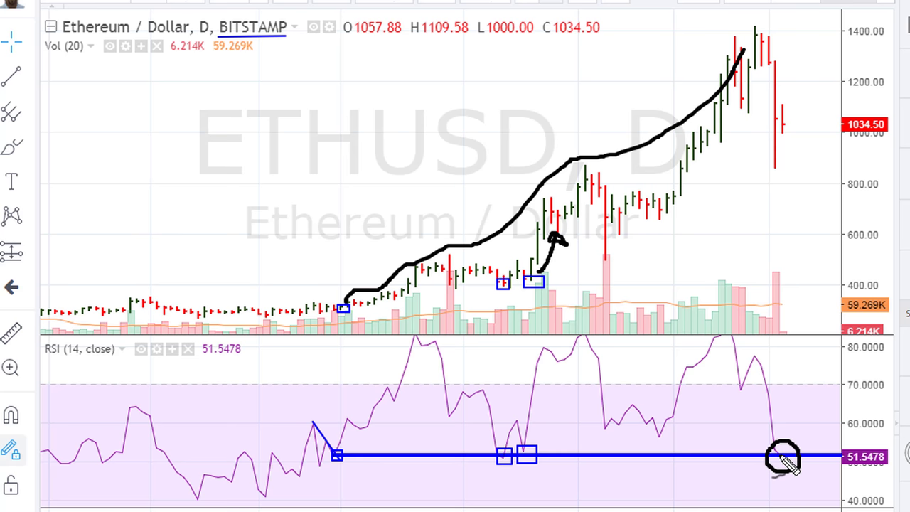
mouse_move(787, 451)
mouse_down()
mouse_move(801, 414)
mouse_move(813, 425)
mouse_move(804, 423)
mouse_up()
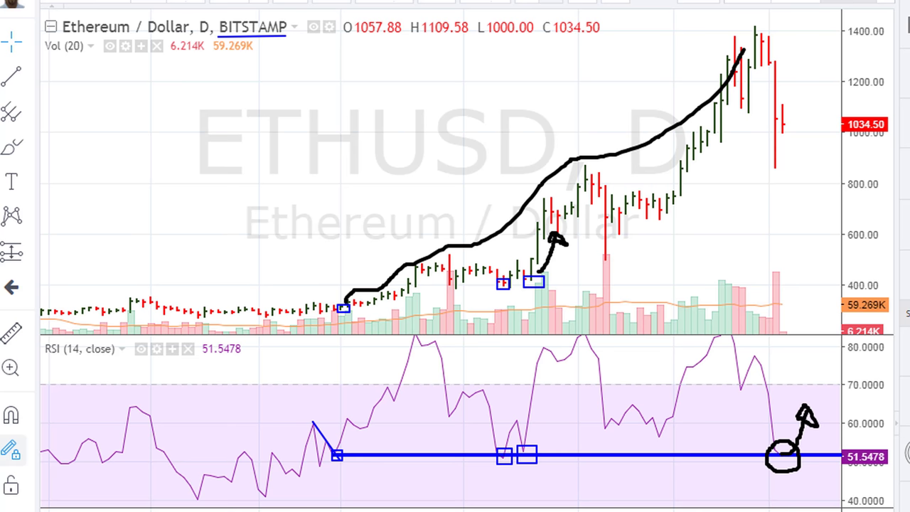
mouse_move(786, 456)
mouse_down()
mouse_move(812, 481)
mouse_move(810, 496)
mouse_move(820, 486)
mouse_move(815, 500)
mouse_move(818, 487)
mouse_up()
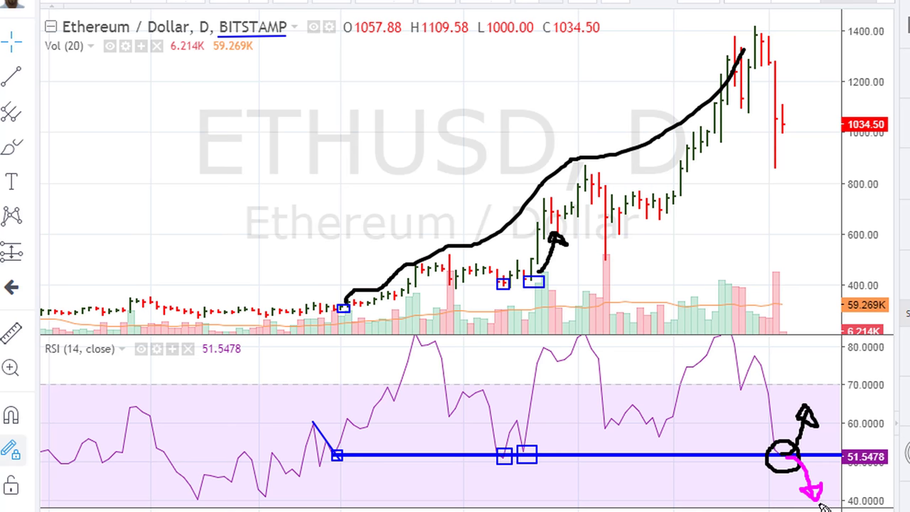
key(Escape)
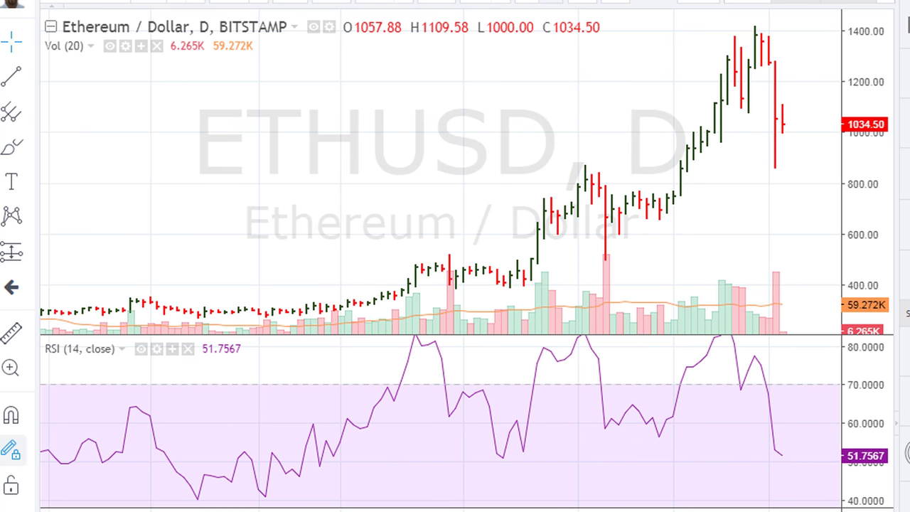
Step: Redraw the thick blue horizontal support line under the RSI lows and handwrite "50" above its far end
drag(331, 456, 850, 460)
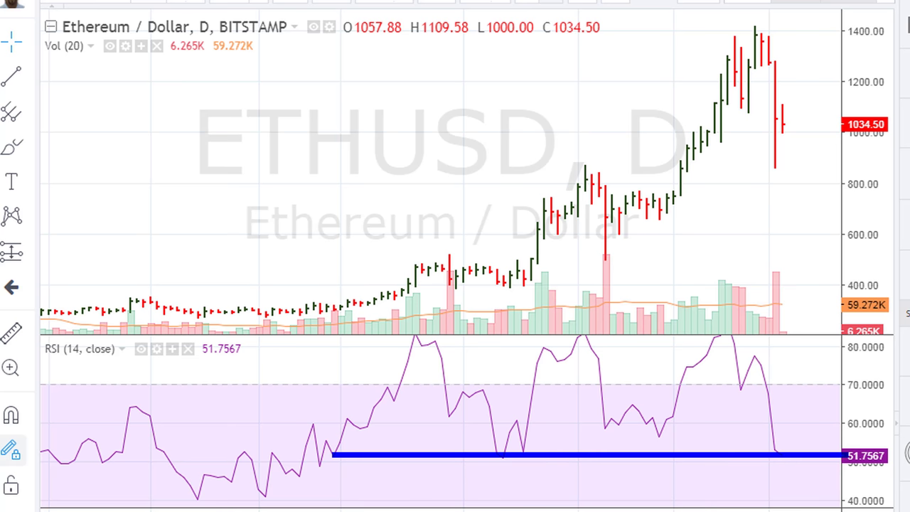
drag(814, 421, 828, 419)
mouse_move(817, 421)
mouse_down()
mouse_move(822, 450)
mouse_move(851, 433)
mouse_up()
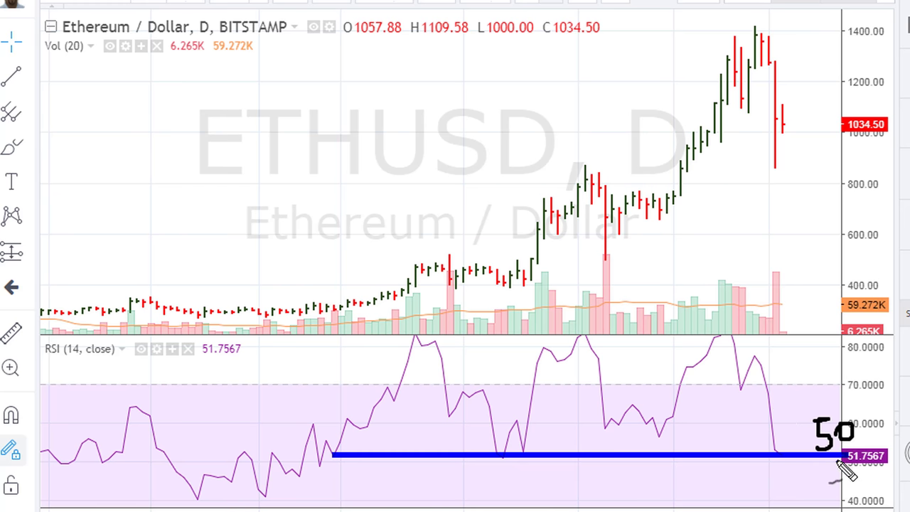
Step: Draw upward arrows from the latest RSI point and price bar, plus a downward move below the RSI support line
drag(787, 453, 794, 409)
mouse_move(789, 148)
mouse_down()
mouse_move(796, 82)
mouse_move(810, 84)
mouse_up()
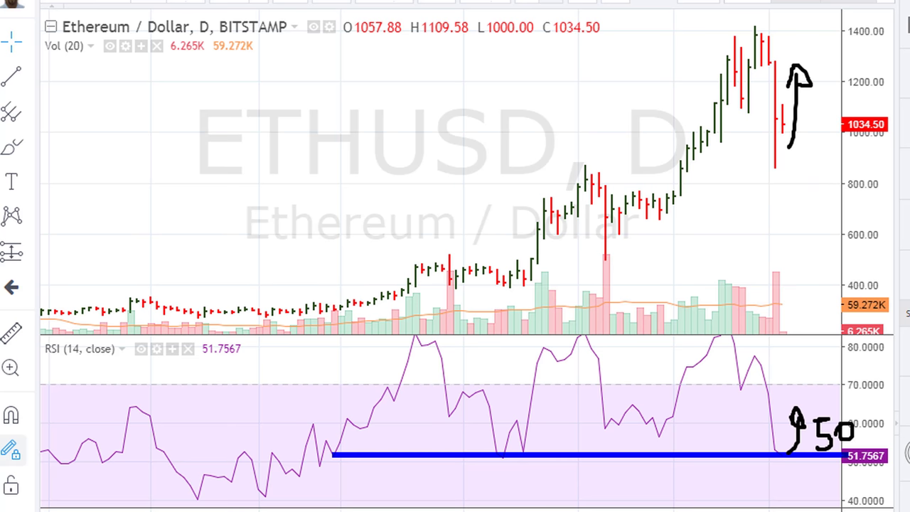
mouse_move(787, 454)
mouse_down()
mouse_move(814, 466)
mouse_move(826, 509)
mouse_move(813, 500)
mouse_move(841, 488)
mouse_move(829, 510)
mouse_up()
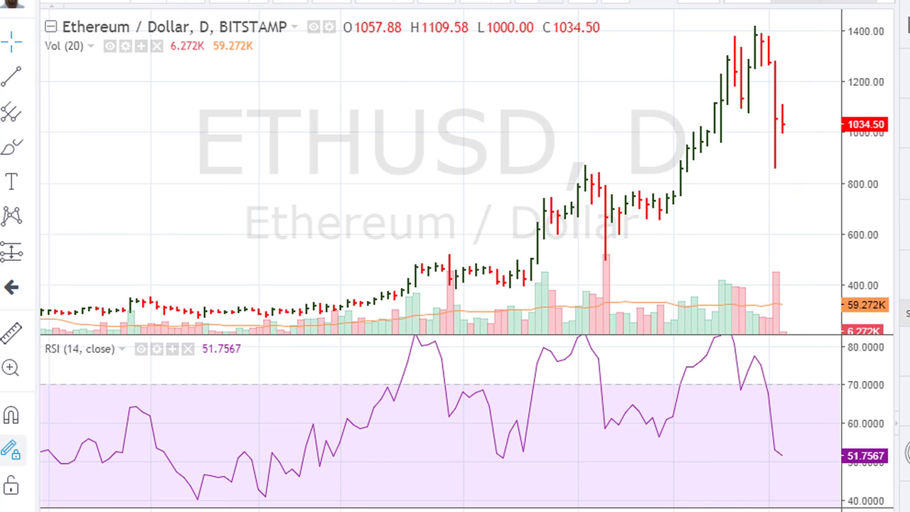
Step: Redraw the RSI support line with a black upturn at its end, and mark the recent price high with an arrow rising past it
mouse_move(327, 450)
mouse_down()
mouse_move(849, 456)
mouse_move(838, 455)
mouse_up()
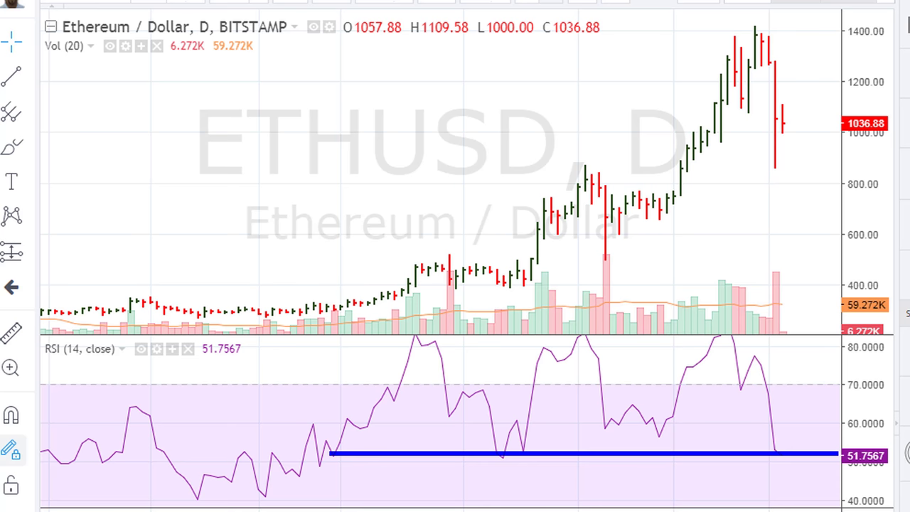
mouse_move(780, 451)
mouse_down()
mouse_move(791, 455)
mouse_move(802, 435)
mouse_up()
mouse_move(770, 32)
mouse_down()
mouse_move(798, 30)
mouse_move(782, 35)
mouse_up()
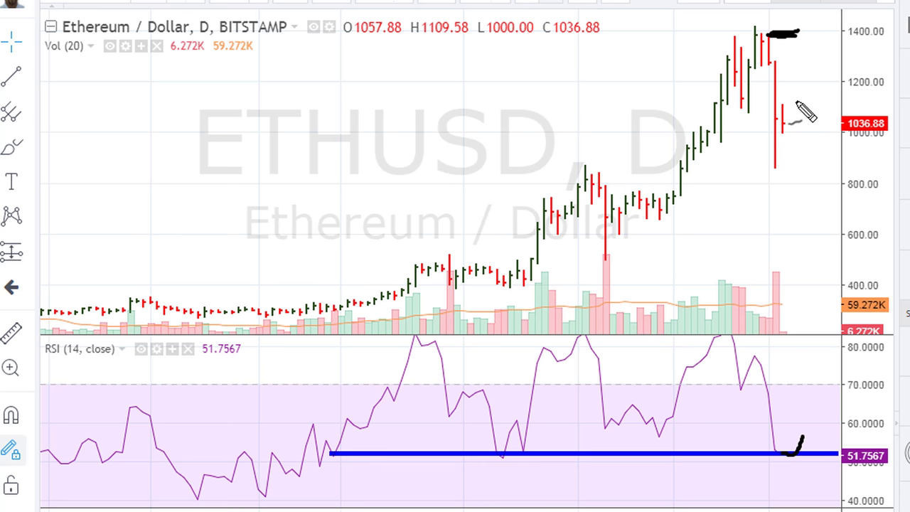
mouse_move(809, 96)
mouse_down()
mouse_move(824, 17)
mouse_move(818, 25)
mouse_move(831, 21)
mouse_up()
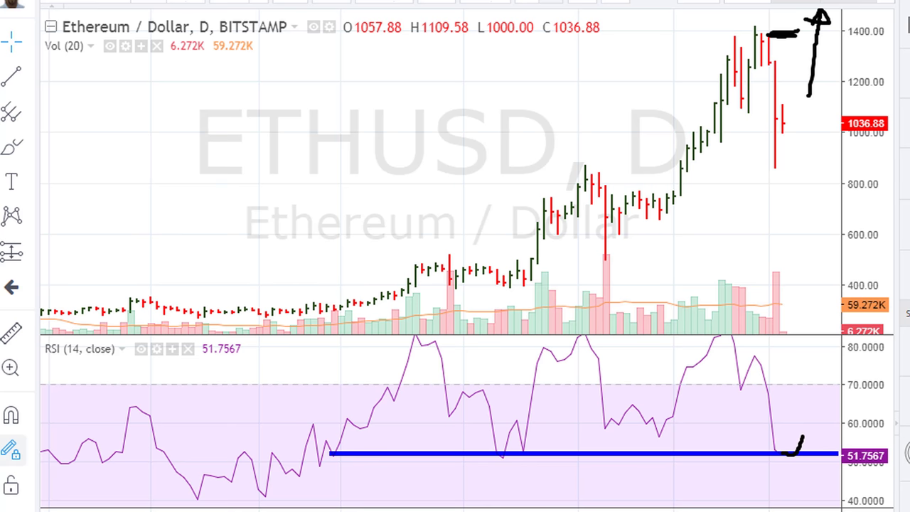
Step: Point a blue arrow at the latest RSI point on the support line and draw a red arrow curving down below it
drag(760, 493, 782, 456)
mouse_move(803, 447)
mouse_down()
mouse_move(817, 490)
mouse_move(837, 473)
mouse_up()
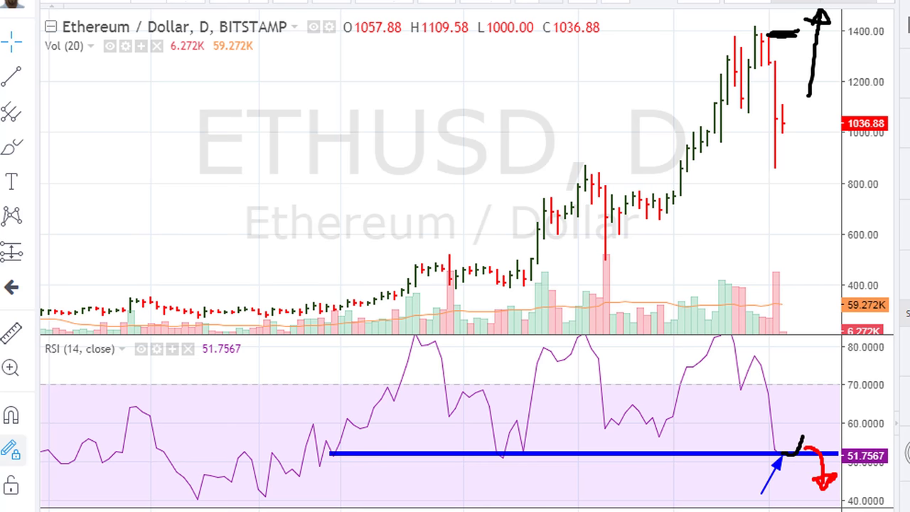
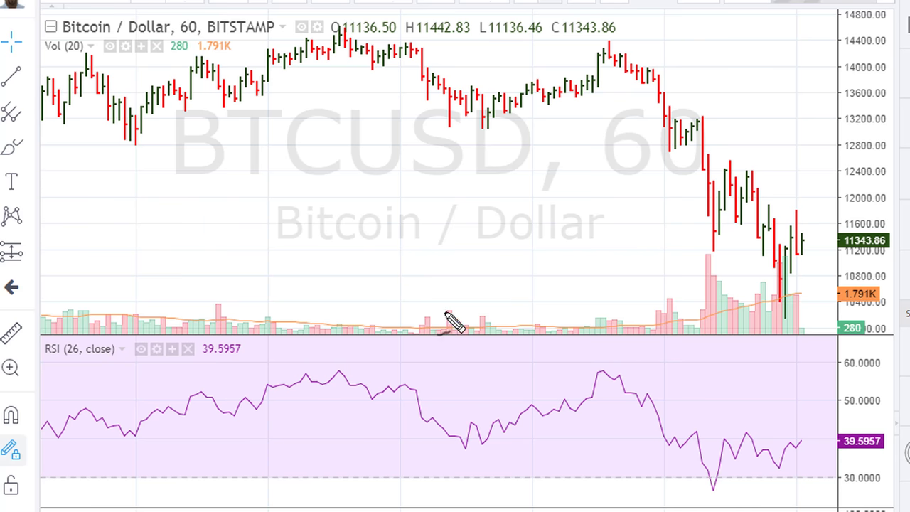
Step: Handwrite a short note across the middle of the hourly BTCUSD price chart and clear it
mouse_move(486, 222)
mouse_down()
mouse_move(458, 264)
mouse_move(496, 254)
mouse_up()
drag(528, 210, 573, 263)
drag(597, 221, 589, 250)
drag(607, 196, 611, 212)
key(Escape)
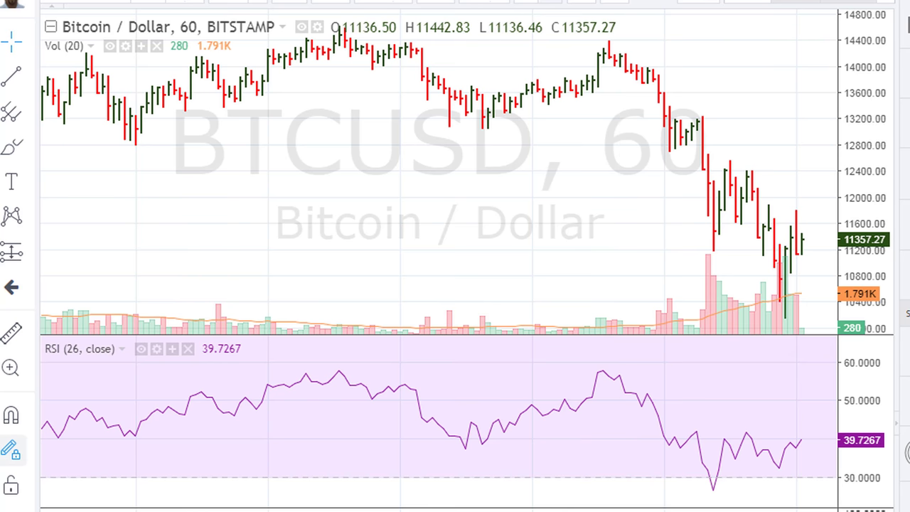
Step: On the hourly BTCUSD chart, draw blue divergence arrows under the last two price and RSI lows and handwrite "+VE" above the RSI
drag(719, 248, 780, 317)
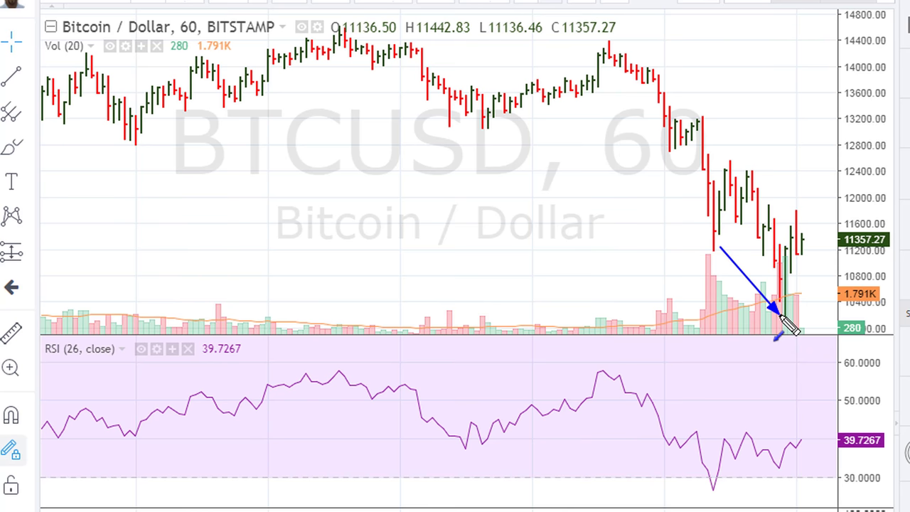
drag(719, 493, 778, 475)
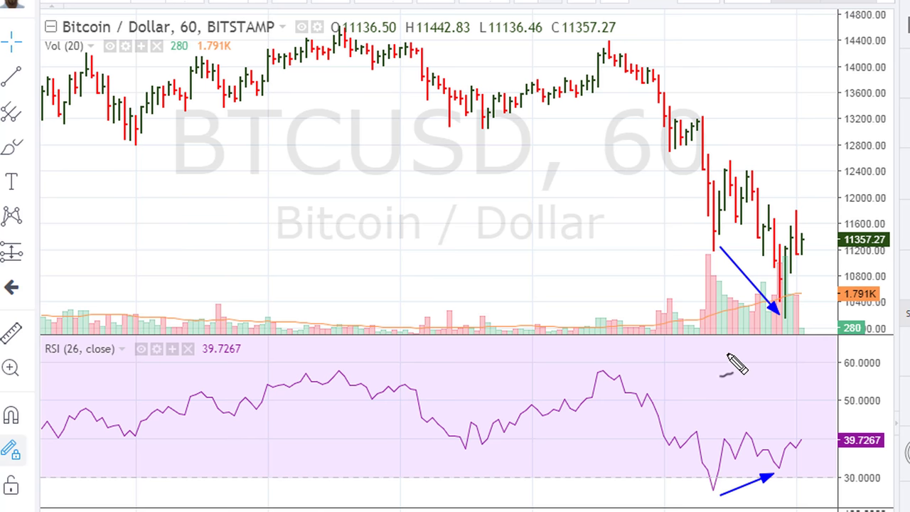
mouse_move(729, 354)
mouse_down()
mouse_move(733, 383)
mouse_move(740, 364)
mouse_up()
mouse_move(744, 357)
mouse_down()
mouse_move(754, 389)
mouse_move(766, 355)
mouse_move(774, 384)
mouse_move(777, 362)
mouse_up()
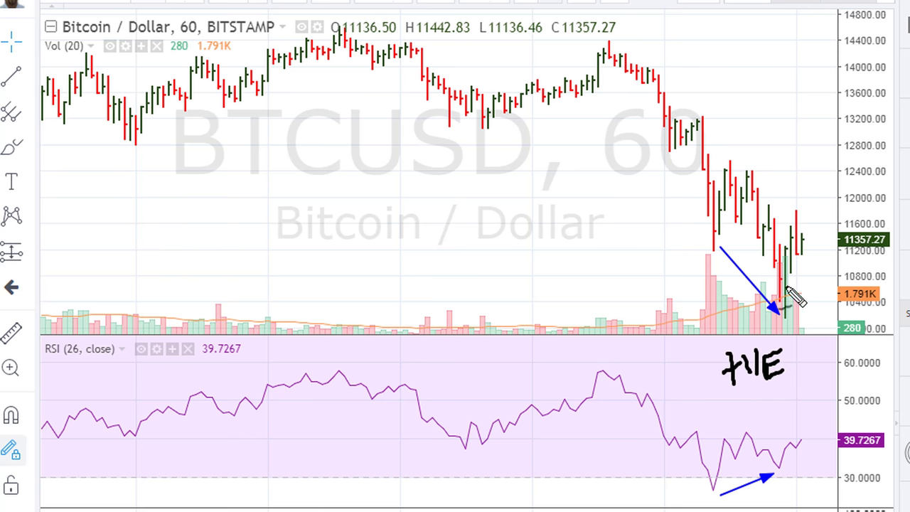
Step: Draw a black upward arrow beside the latest Bitcoin bars and trace the preceding price decline with a black curved arrow
mouse_move(804, 269)
mouse_down()
mouse_move(819, 203)
mouse_move(827, 206)
mouse_up()
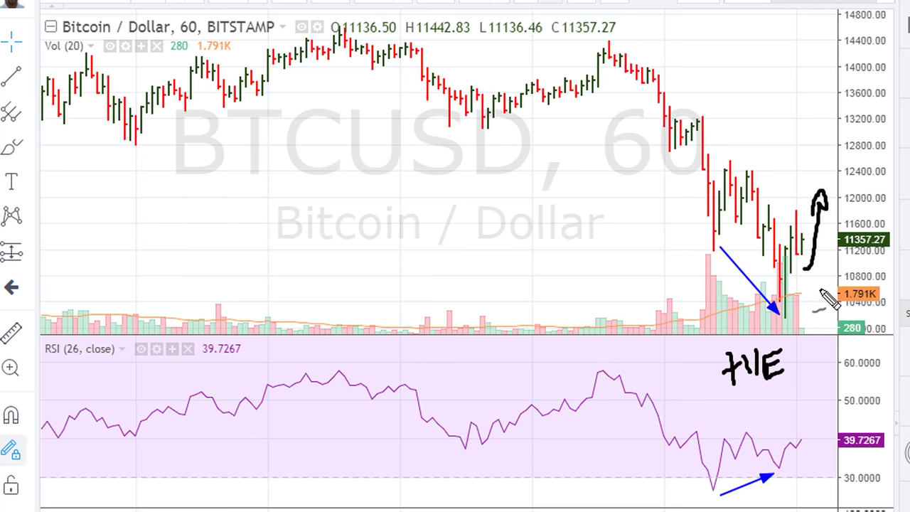
mouse_move(625, 54)
mouse_down()
mouse_move(636, 54)
mouse_move(723, 155)
mouse_move(788, 272)
mouse_move(799, 268)
mouse_up()
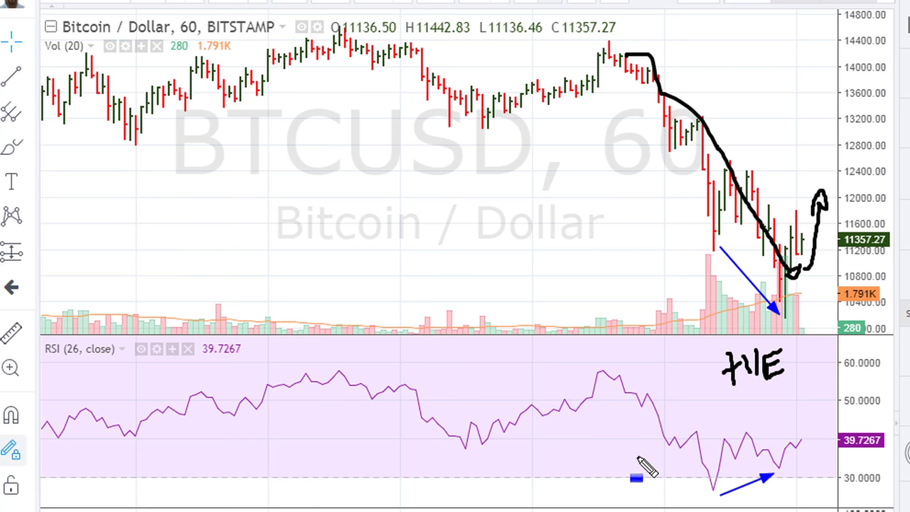
Step: Draw a blue horizontal resistance line across the recent RSI highs, add blue arrows at its peaks and the matching price high, and clear all markings
drag(695, 434, 837, 439)
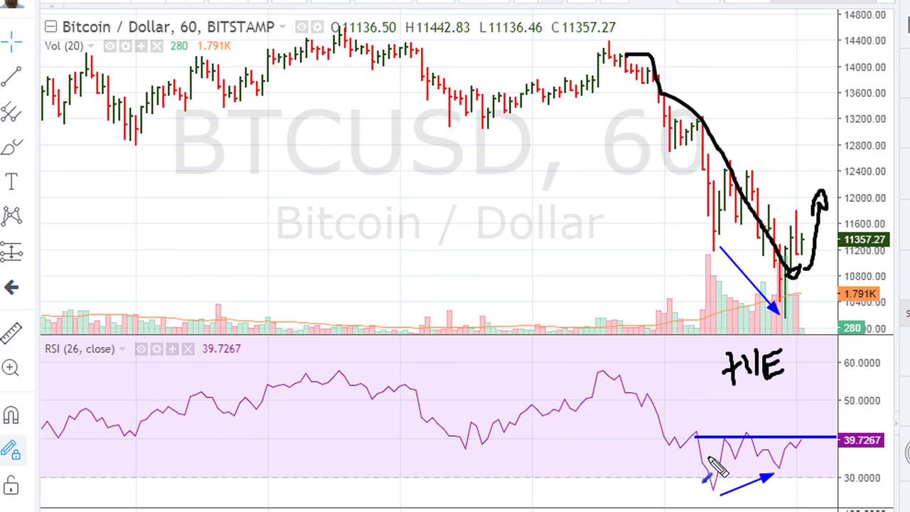
drag(712, 414, 700, 433)
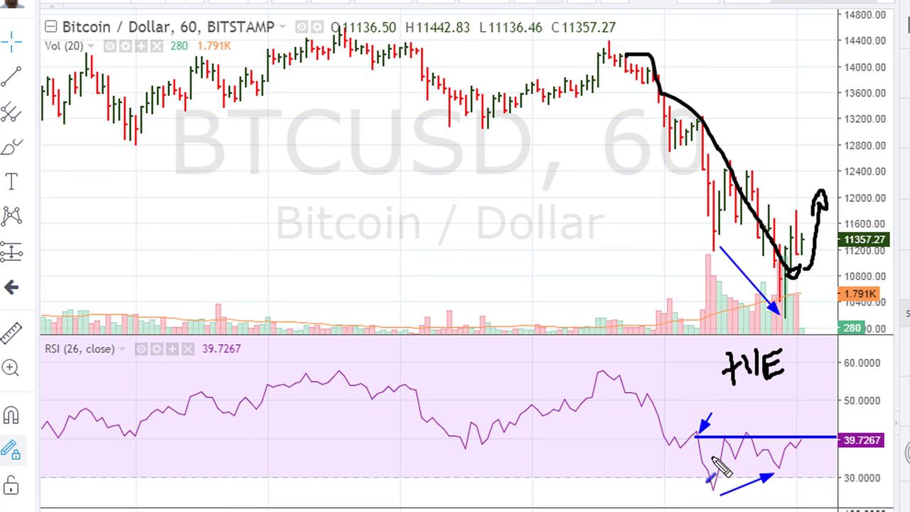
drag(721, 109, 707, 128)
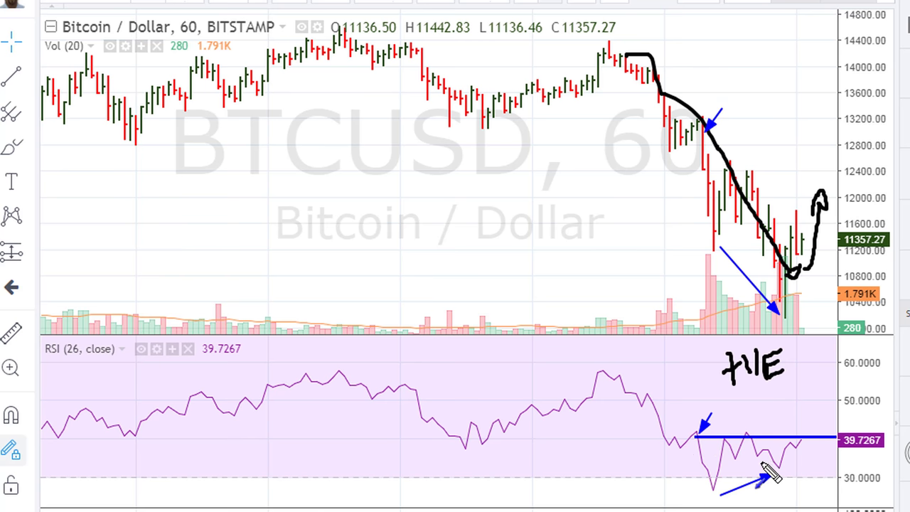
drag(761, 409, 751, 431)
key(Escape)
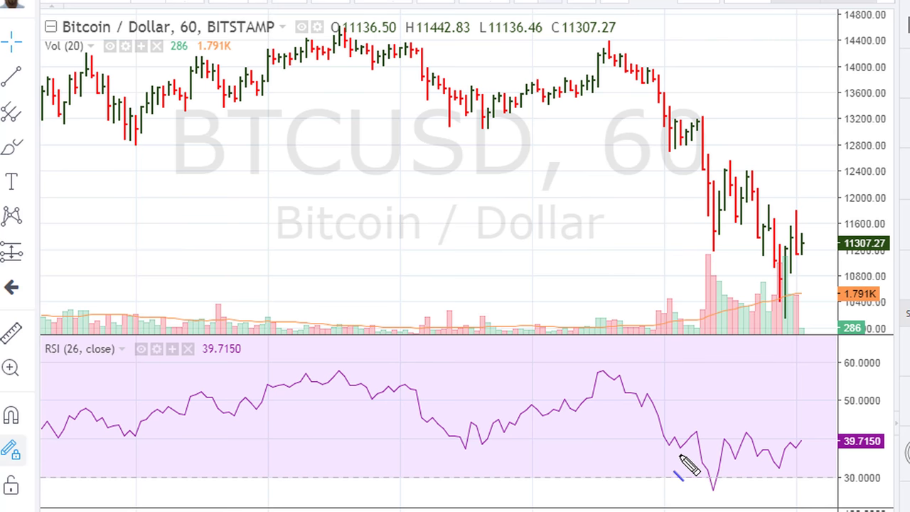
Step: Mark the RSI rise into the pre-drop peak in blue, point arrows at that peak and the matching price, and draw a black arrow down the sell-off
drag(680, 449, 701, 430)
drag(711, 401, 699, 428)
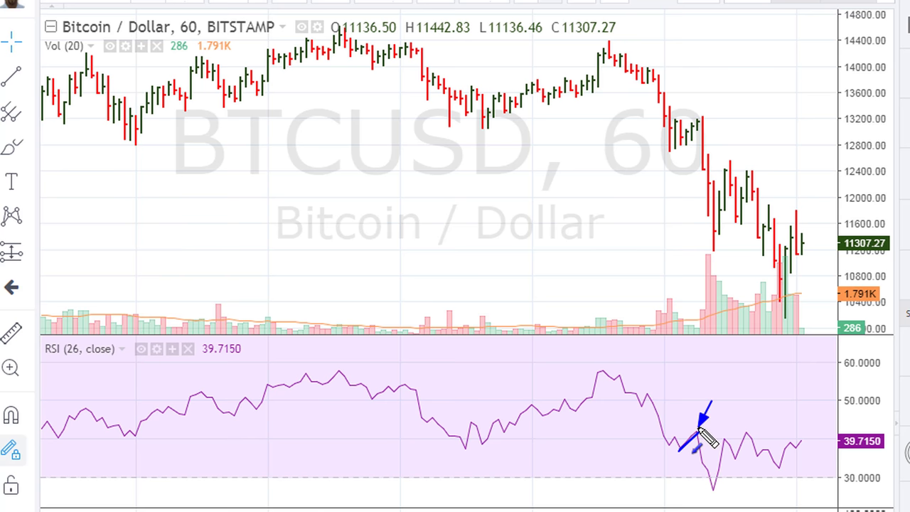
drag(728, 118, 706, 129)
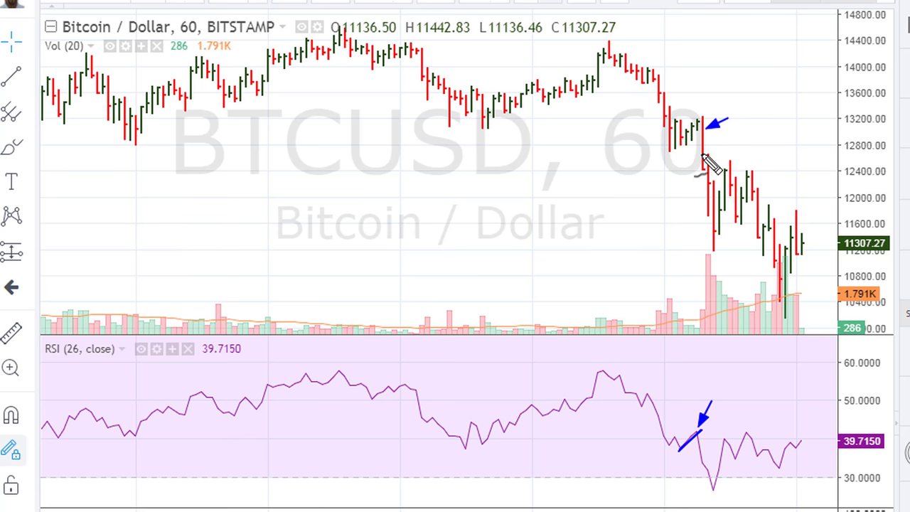
drag(696, 148, 701, 239)
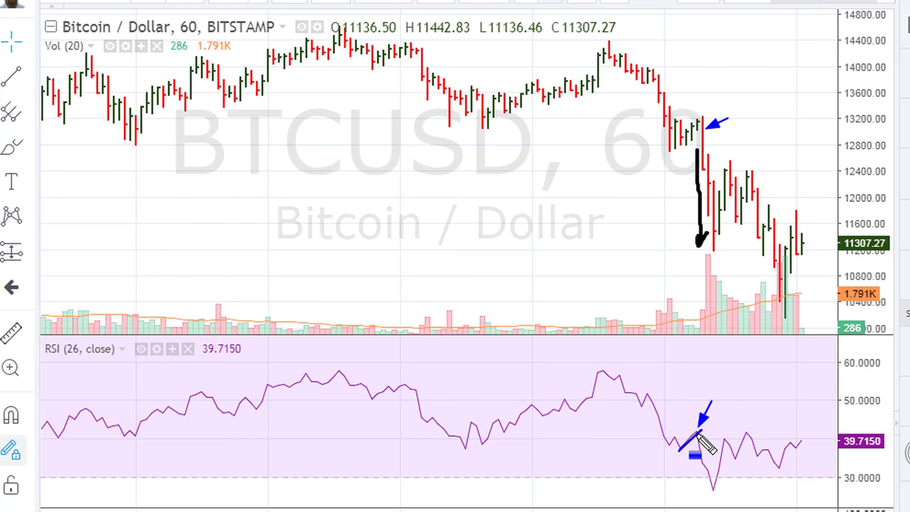
Step: Draw a blue horizontal resistance line from the RSI peak and point blue arrows at the next two RSI touches and their matching price highs
drag(698, 432, 845, 440)
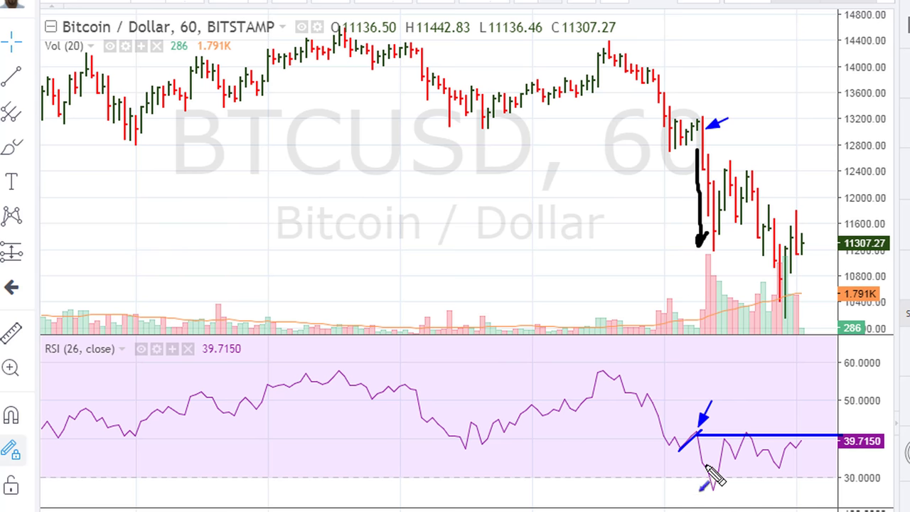
drag(731, 401, 726, 435)
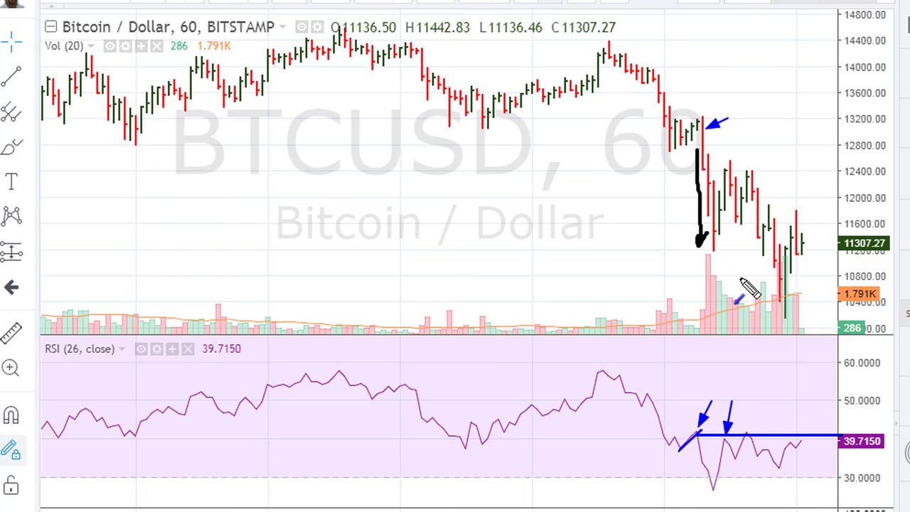
drag(733, 130, 728, 166)
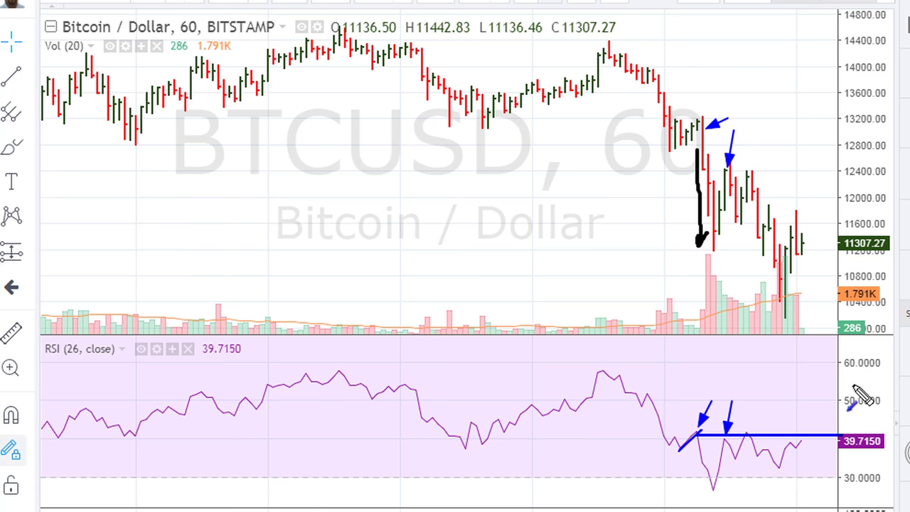
drag(764, 396, 753, 433)
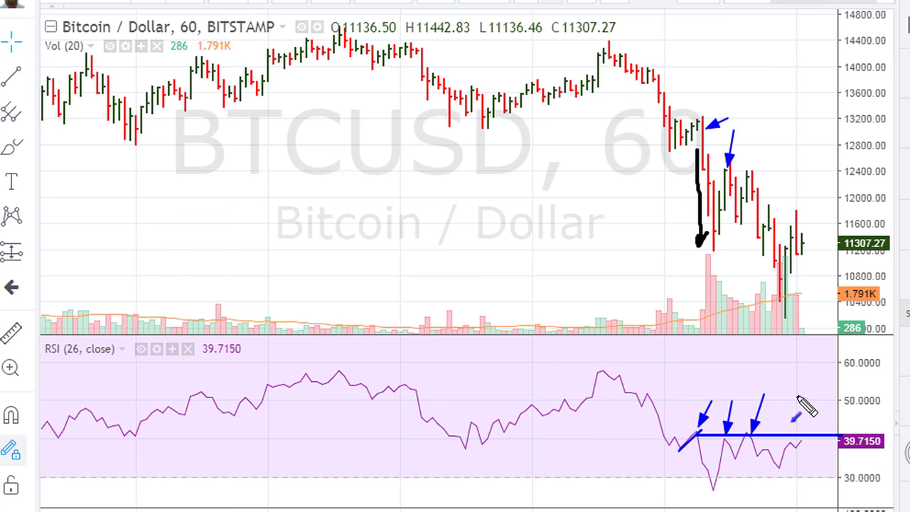
drag(764, 140, 752, 172)
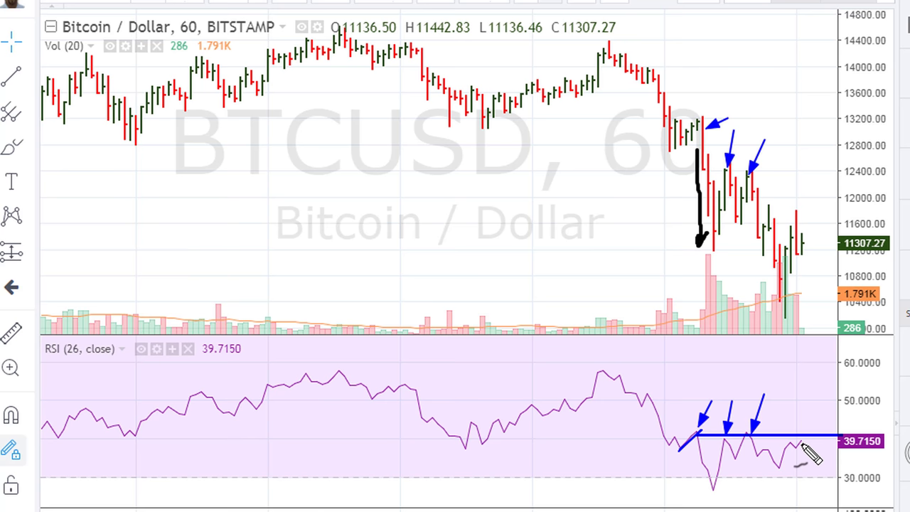
Step: Draw black upward arrows from the latest RSI point through the resistance line and from the latest Bitcoin price bars
mouse_move(802, 446)
mouse_down()
mouse_move(811, 395)
mouse_move(824, 405)
mouse_move(815, 406)
mouse_up()
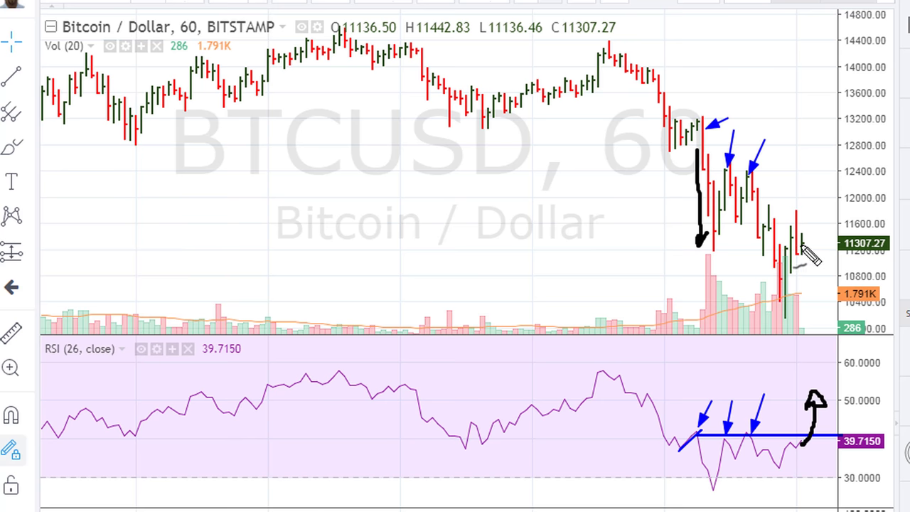
mouse_move(795, 257)
mouse_down()
mouse_move(808, 127)
mouse_move(810, 147)
mouse_up()
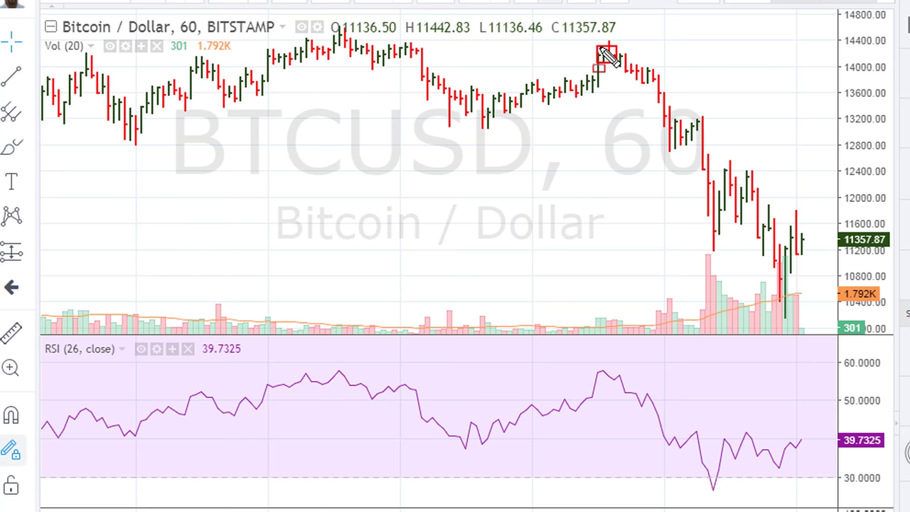
Step: Box the price peak before the sell-off in red and clear the markings
click(624, 63)
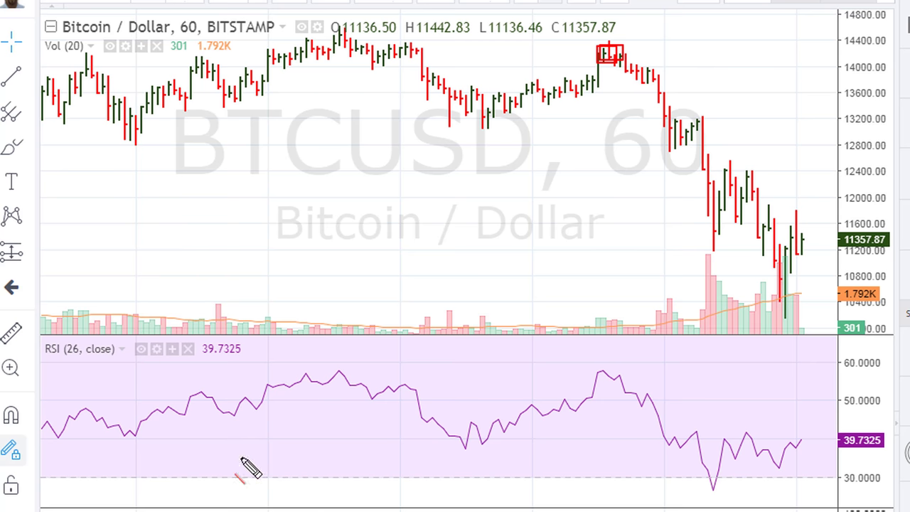
key(Escape)
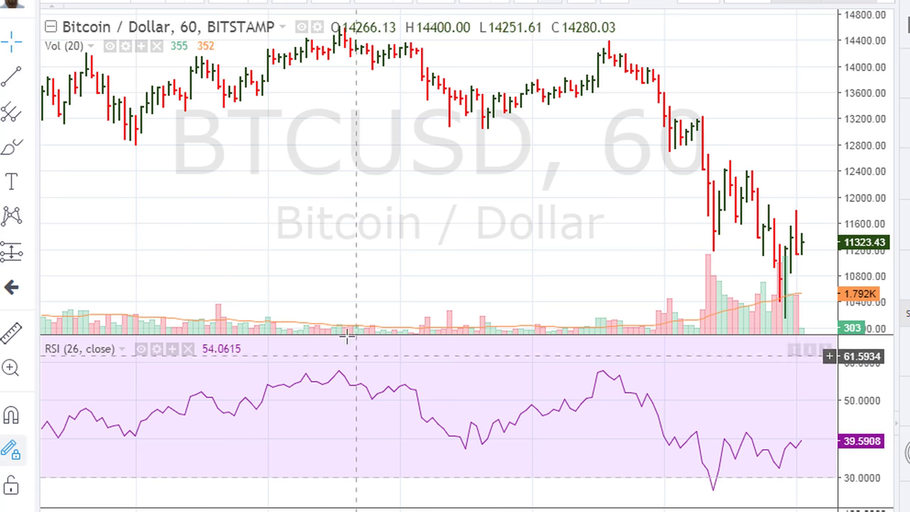
Step: Draw a red rising support line under the earlier RSI lows, then box its break and the matching price bars in red with arrows pointing at both
scroll(313, 242, down, 2)
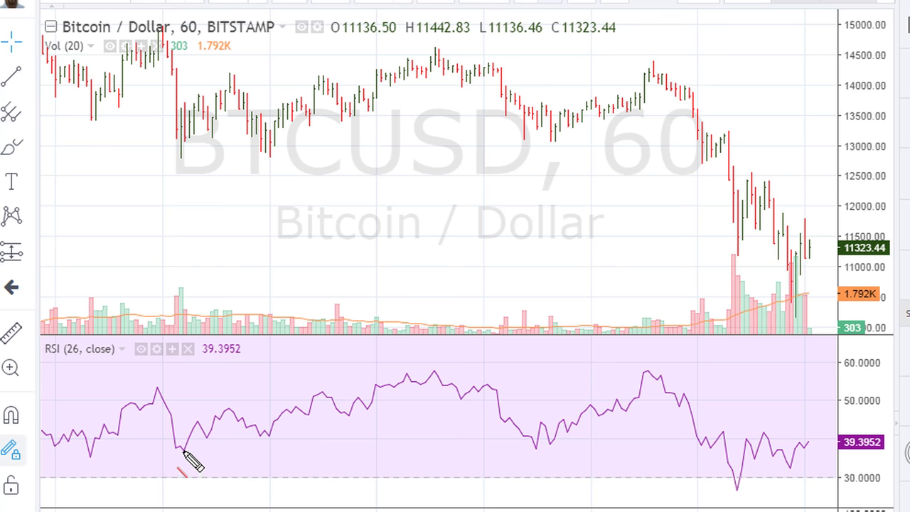
drag(183, 450, 499, 394)
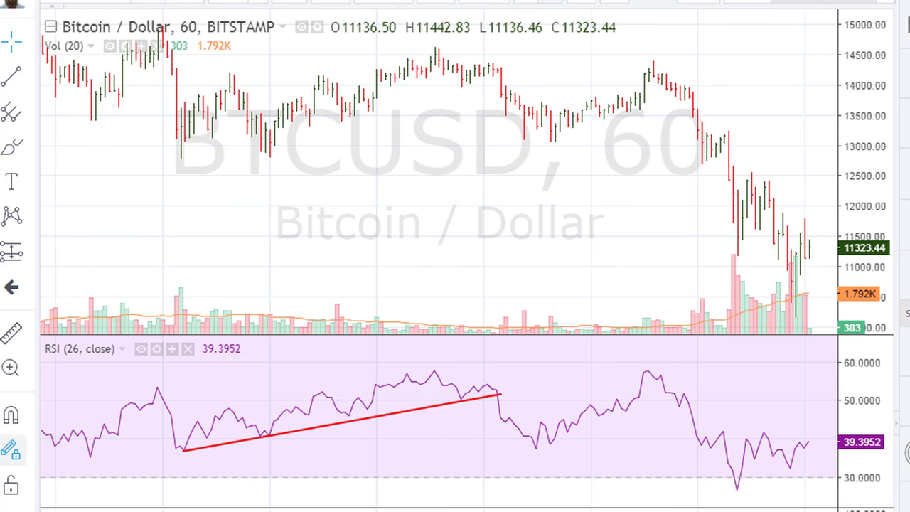
click(500, 393)
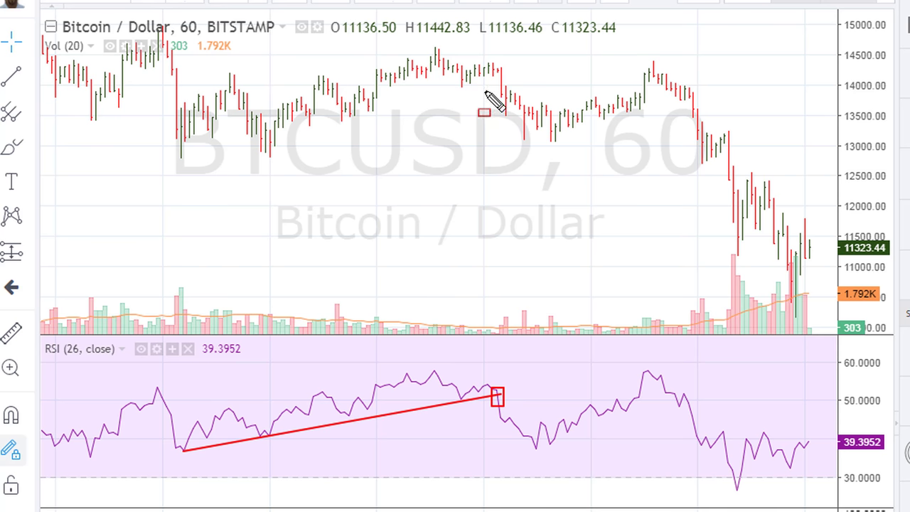
drag(485, 63, 507, 75)
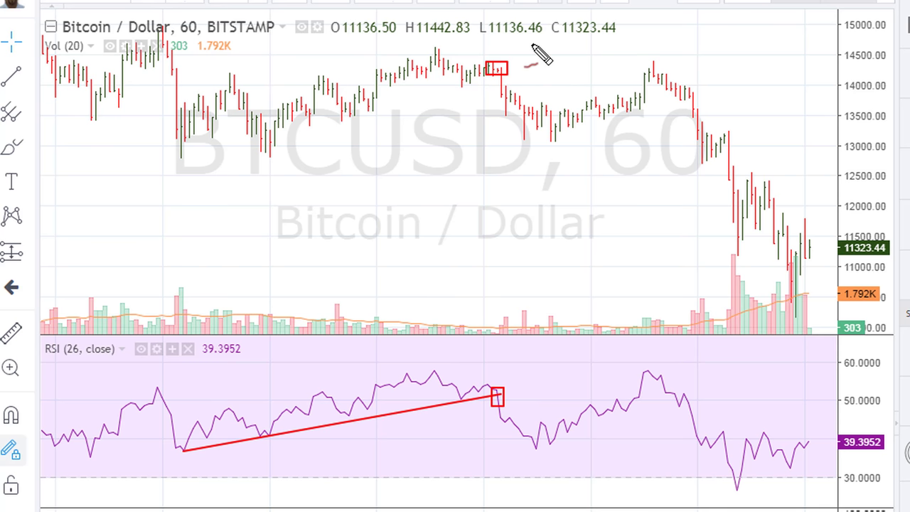
mouse_move(533, 44)
mouse_down()
mouse_move(506, 66)
mouse_move(525, 71)
mouse_up()
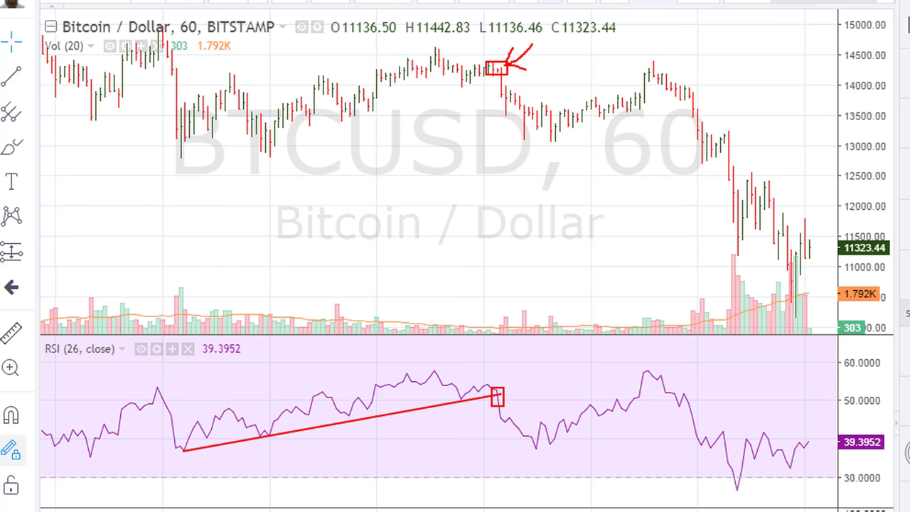
drag(523, 357, 502, 389)
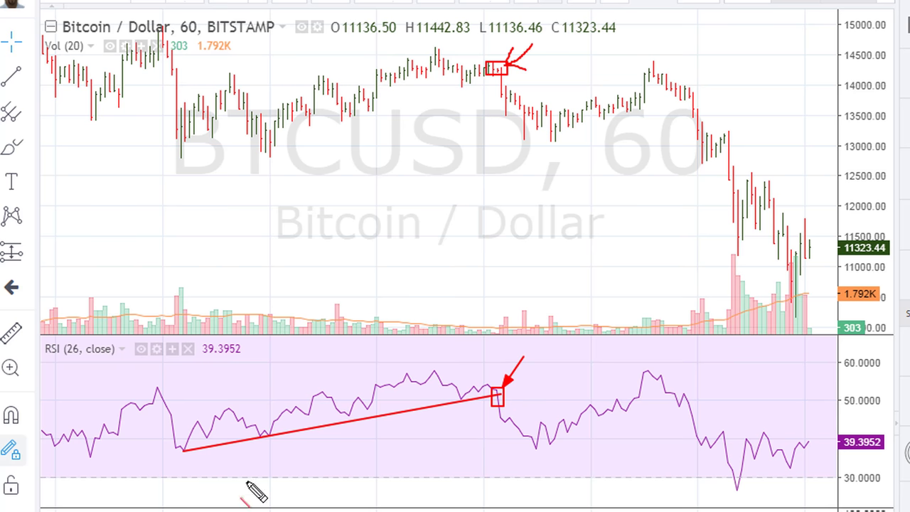
Step: Extend the red RSI support line past the next peak, and mark the retest and the matching price high with red boxes and arrows
drag(183, 449, 679, 366)
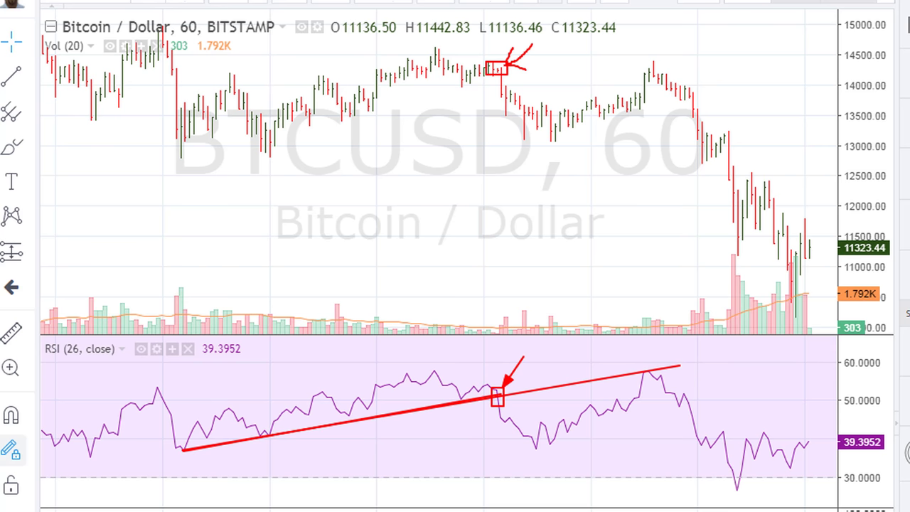
drag(638, 368, 652, 381)
drag(644, 68, 659, 78)
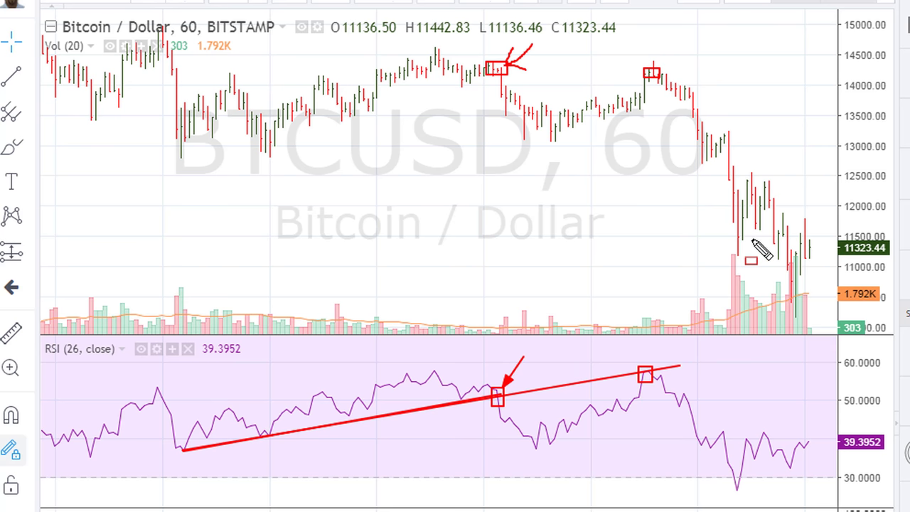
key(ctrl+z)
drag(616, 337, 642, 368)
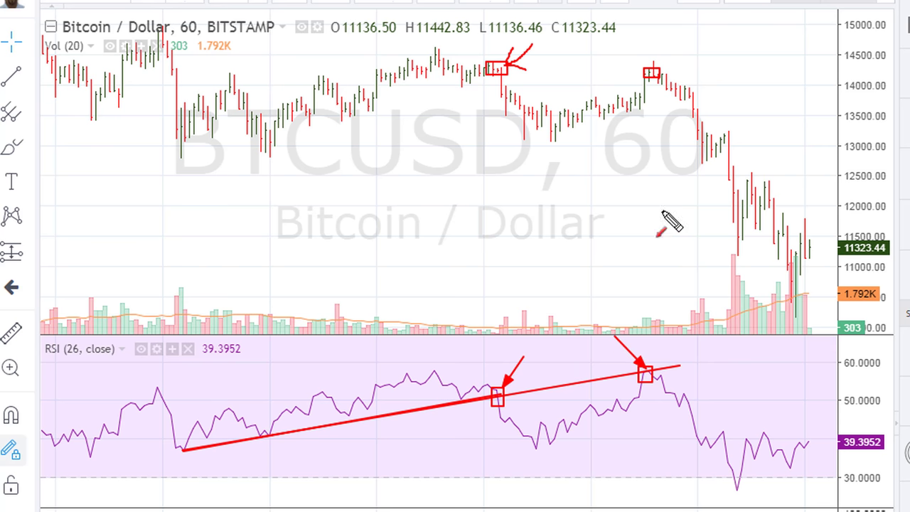
drag(624, 51, 645, 64)
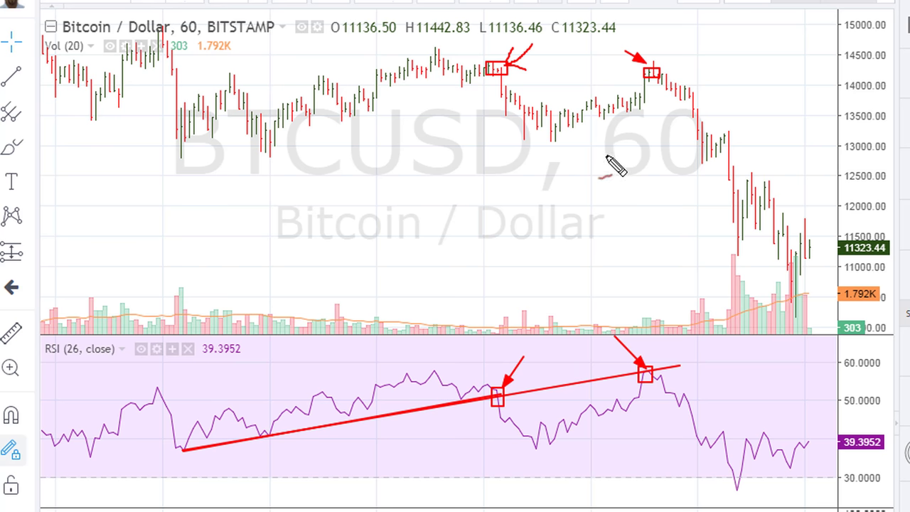
Step: Trace the price decline from the retest high with a thick red curve and outline the RSI retest and price high boxes again
mouse_move(647, 97)
mouse_down()
mouse_move(727, 164)
mouse_move(800, 269)
mouse_up()
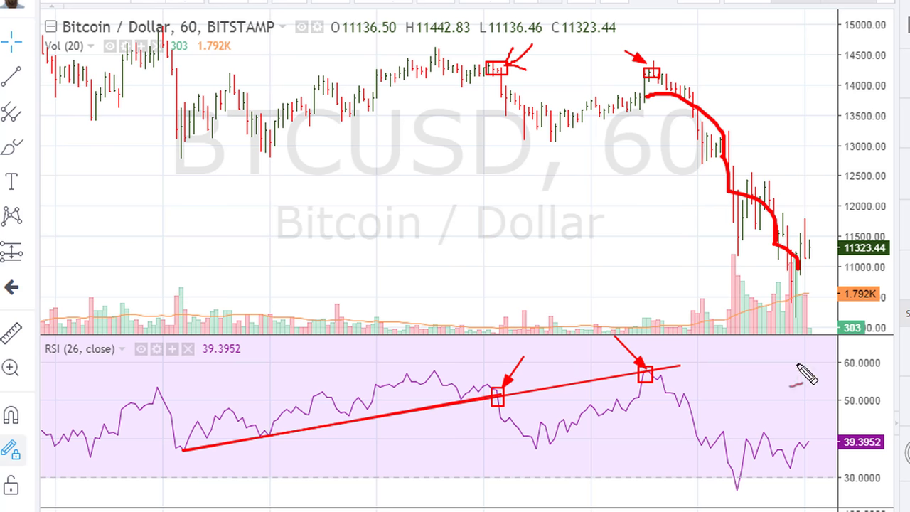
mouse_move(645, 372)
mouse_down()
mouse_move(659, 370)
mouse_move(647, 384)
mouse_up()
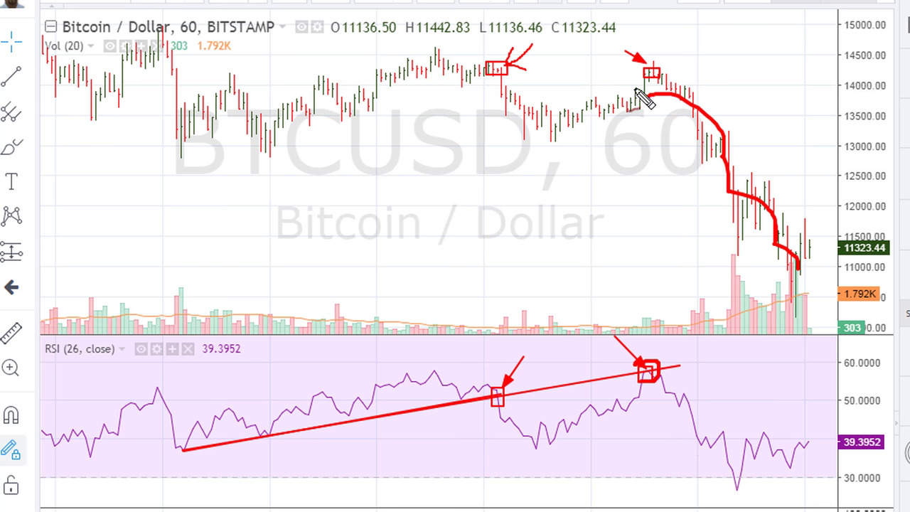
drag(641, 71, 665, 71)
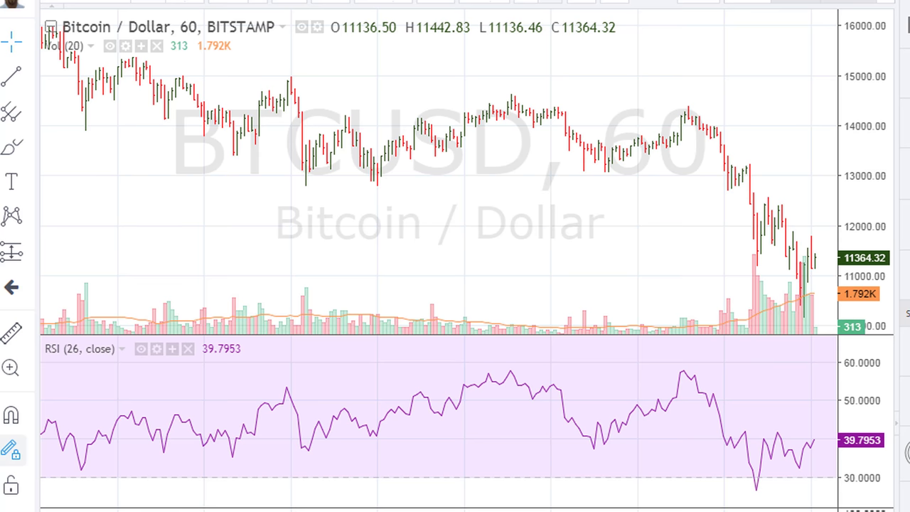
Step: Draw a black support line from the earliest RSI low to the chart's latest point, with black arrows at the RSI break and the matching price
mouse_move(73, 462)
mouse_down()
mouse_move(87, 475)
mouse_move(73, 475)
mouse_move(753, 443)
mouse_up()
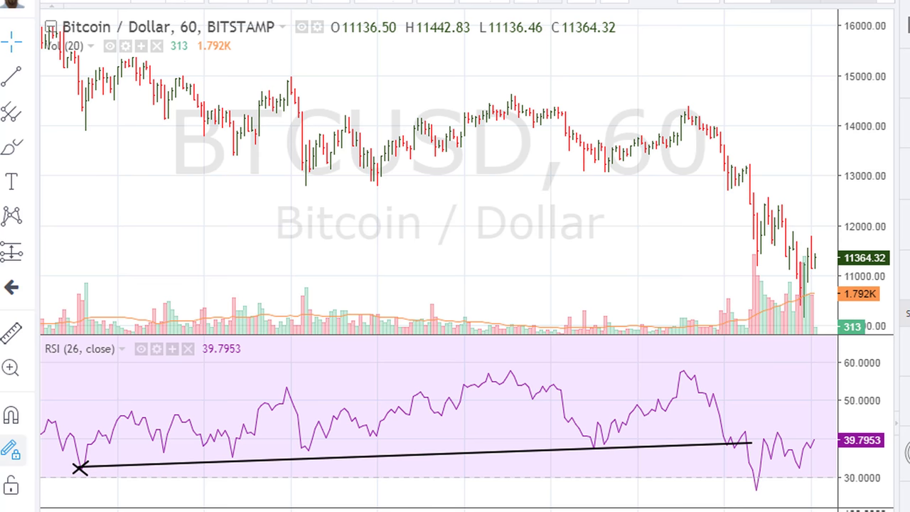
drag(758, 401, 748, 437)
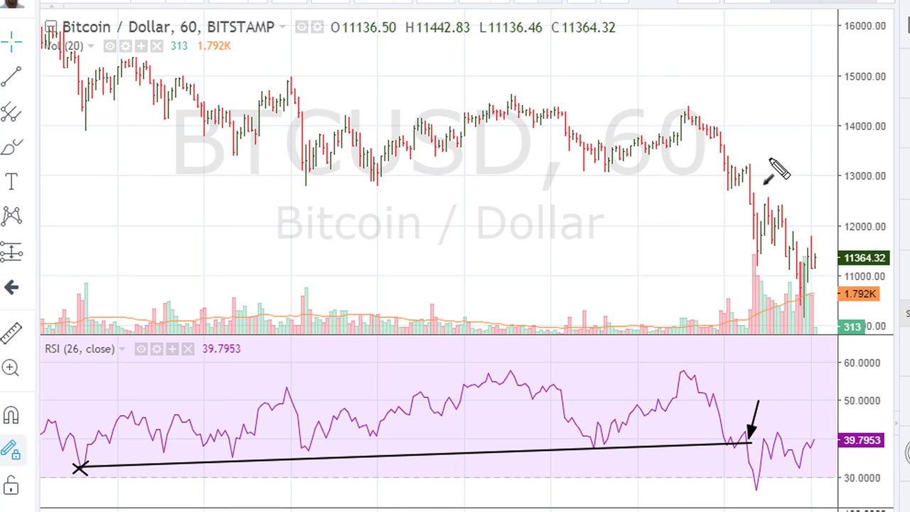
drag(772, 155, 758, 178)
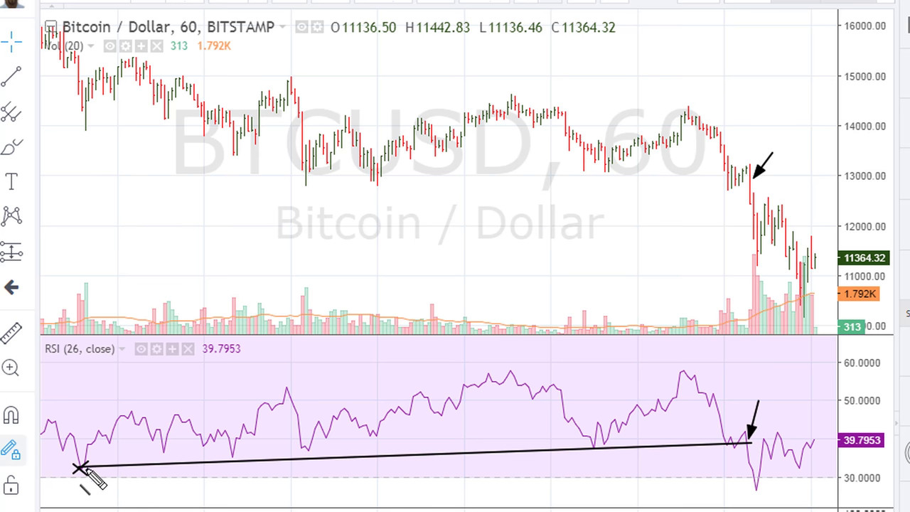
drag(81, 467, 839, 439)
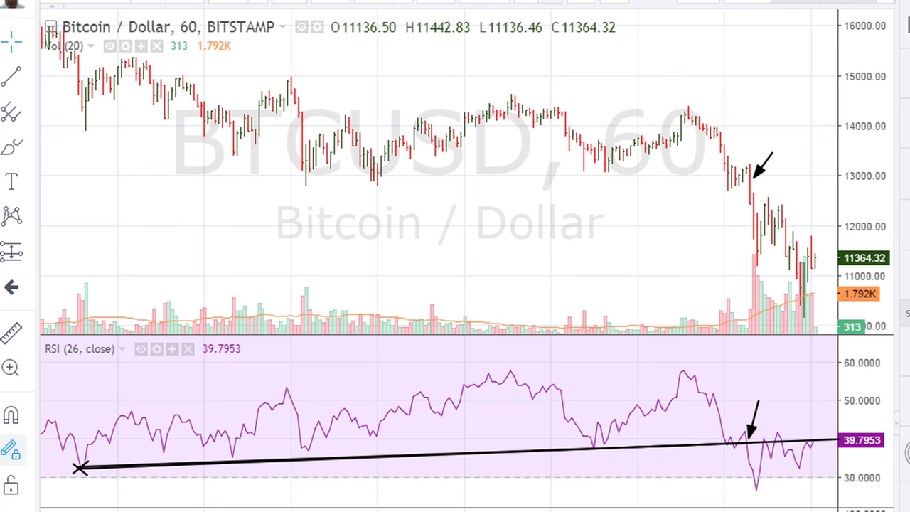
Step: Handwrite "???" in black above the latest RSI values at the extended support line
click(785, 390)
mouse_move(775, 363)
mouse_down()
mouse_move(784, 384)
mouse_move(803, 392)
mouse_up()
click(809, 399)
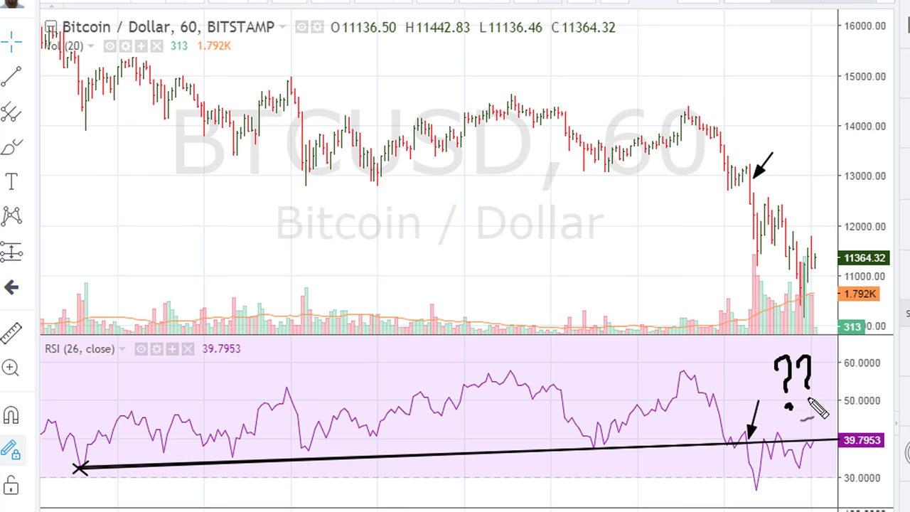
drag(817, 362, 824, 389)
click(825, 402)
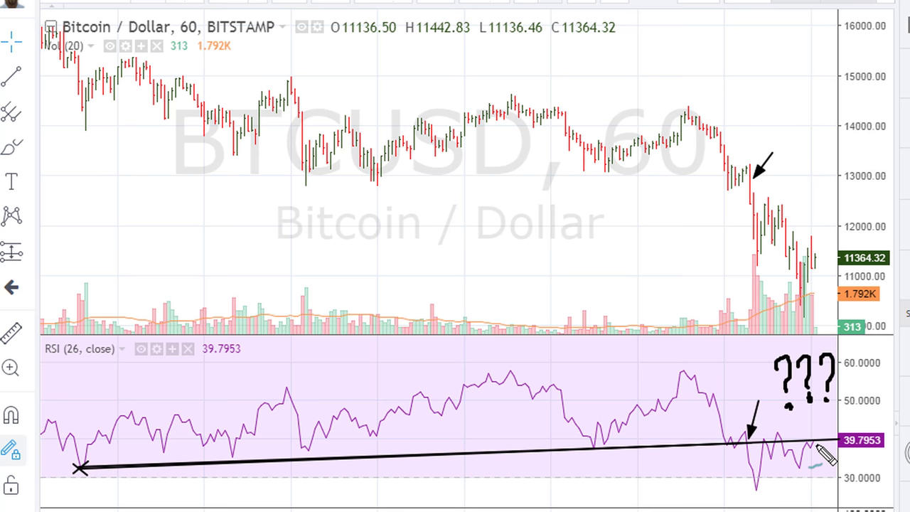
Step: Draw cyan upward arrows from the latest RSI value through the support line and from the latest price toward 13000, and finish by clearing the annotations
drag(816, 445, 823, 416)
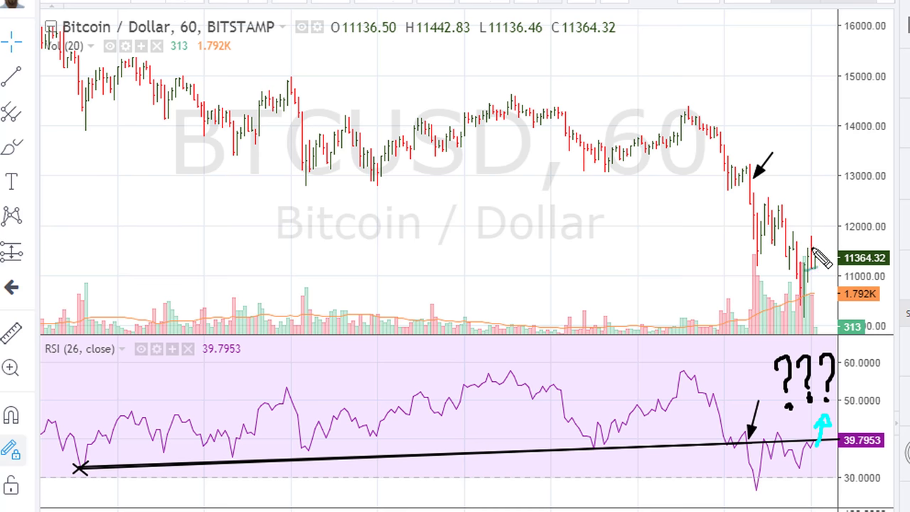
mouse_move(822, 251)
mouse_down()
mouse_move(829, 182)
mouse_move(827, 200)
mouse_up()
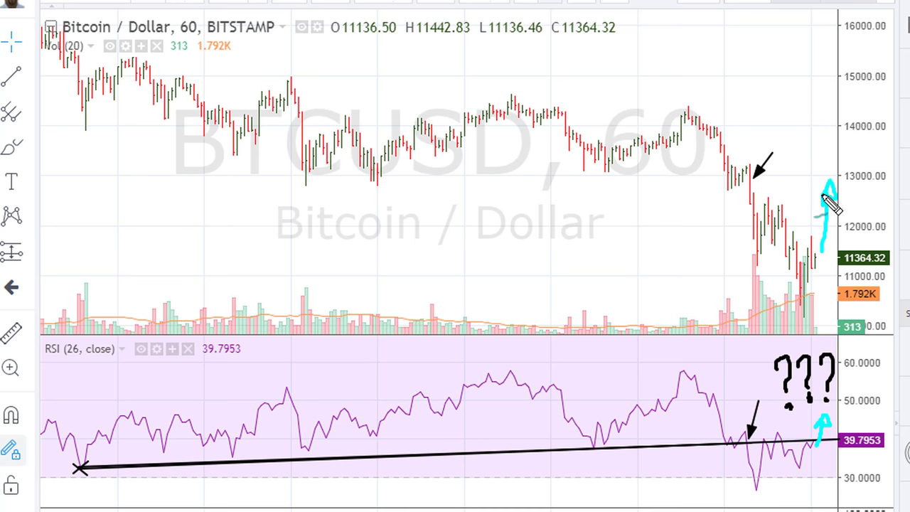
key(Escape)
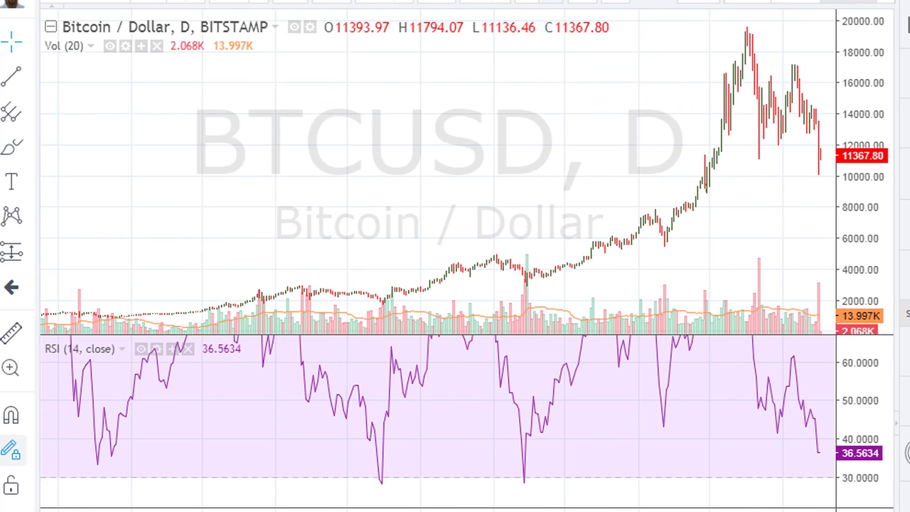
Step: On the daily Bitcoin chart, draw a black upward arrow from the latest bar and mark the latest RSI low and matching price
scroll(380, 231, up, 10)
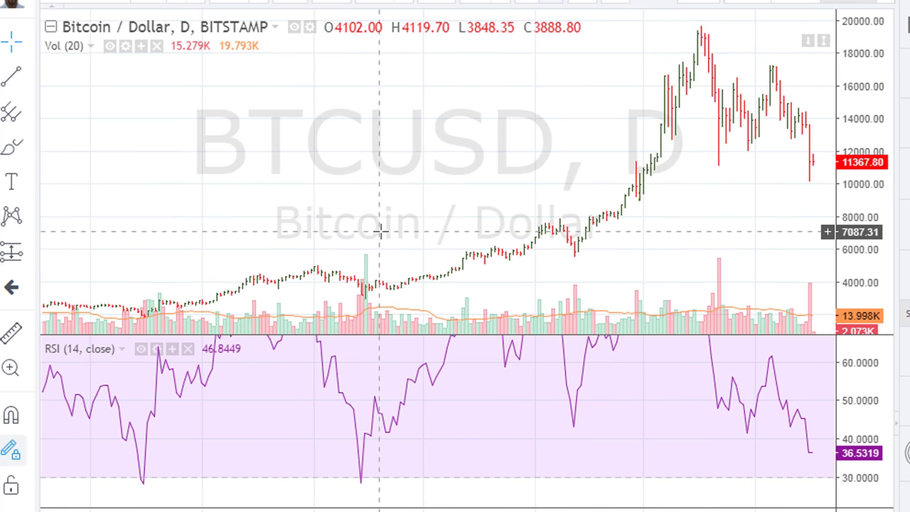
scroll(380, 229, up, 3)
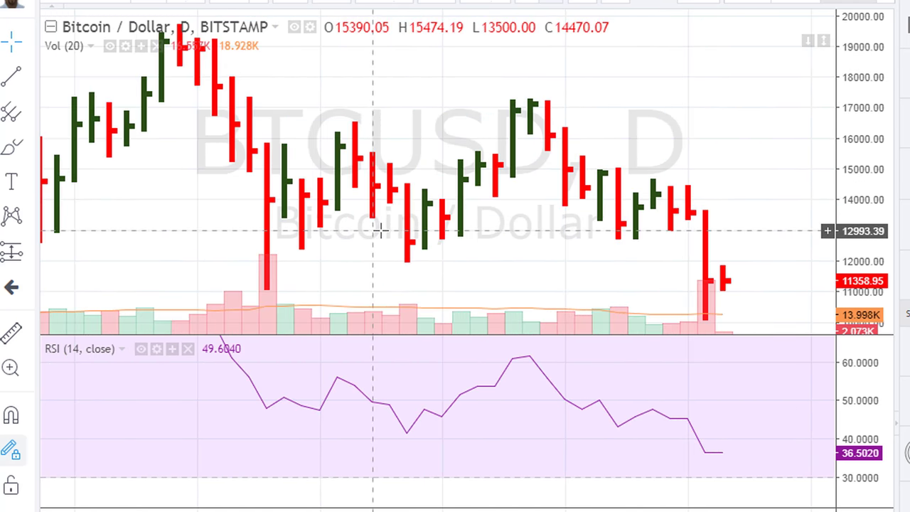
scroll(380, 230, down, 5)
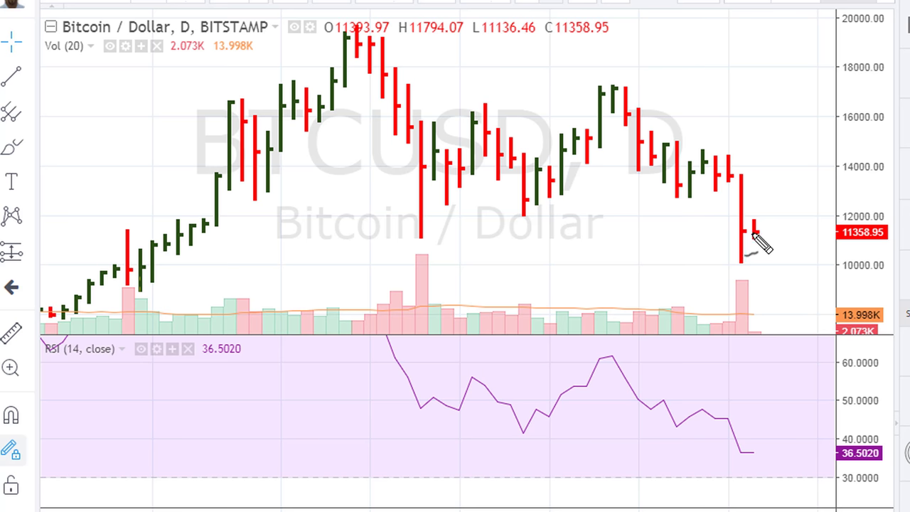
mouse_move(752, 233)
mouse_down()
mouse_move(770, 204)
mouse_move(767, 181)
mouse_move(777, 195)
mouse_up()
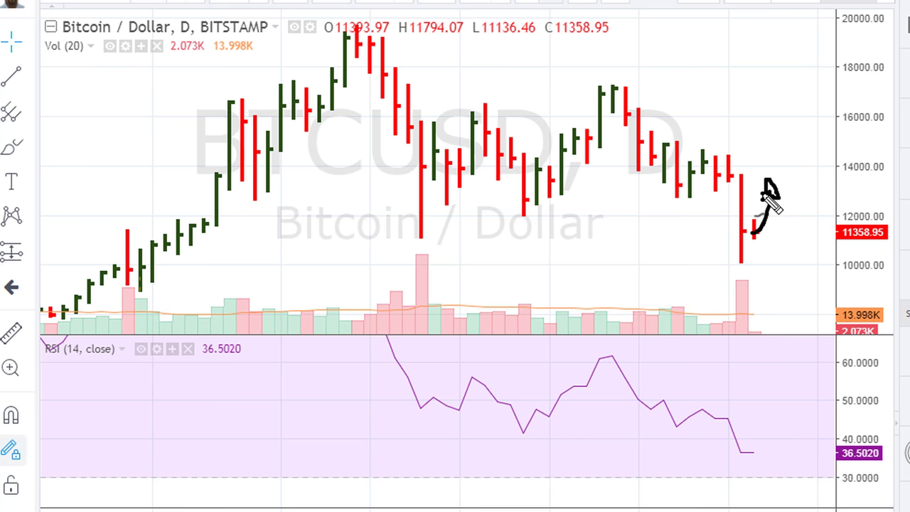
mouse_move(740, 449)
mouse_down()
mouse_move(755, 472)
mouse_move(730, 457)
mouse_up()
mouse_move(742, 238)
mouse_down()
mouse_move(764, 229)
mouse_move(765, 242)
mouse_up()
key(Escape)
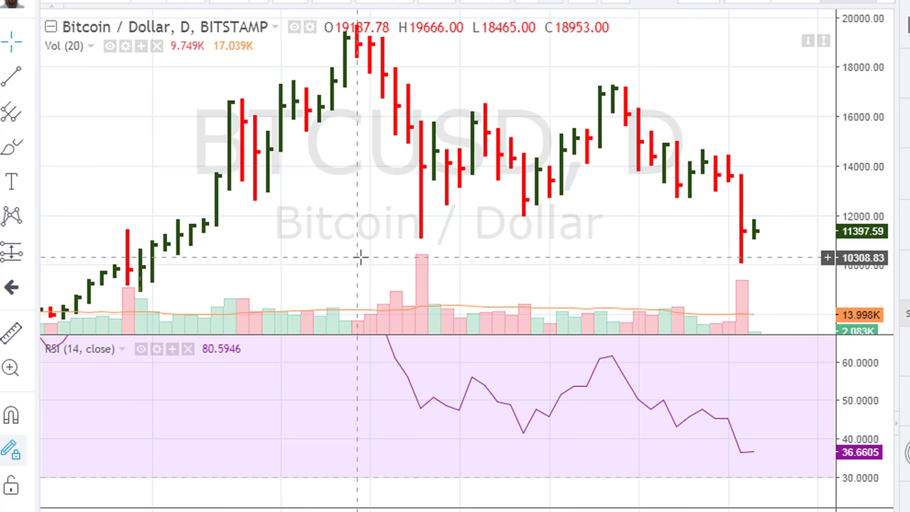
Step: Draw a black line from the earliest RSI peak near 60 to its second low, and box that low and the matching price
scroll(361, 257, down, 10)
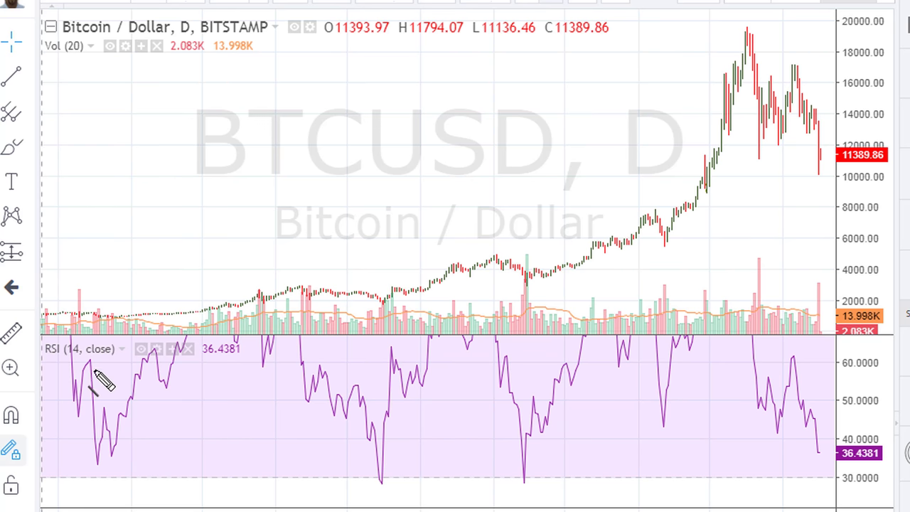
drag(93, 359, 114, 455)
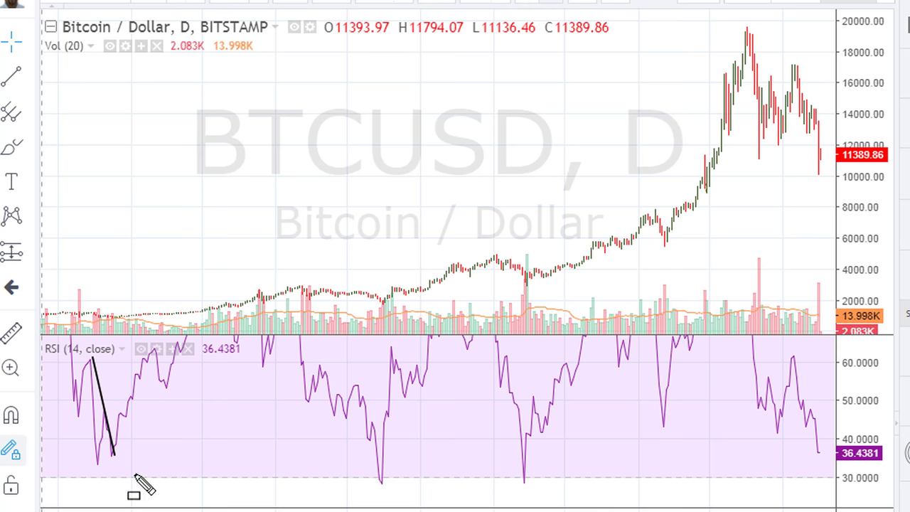
drag(108, 449, 117, 460)
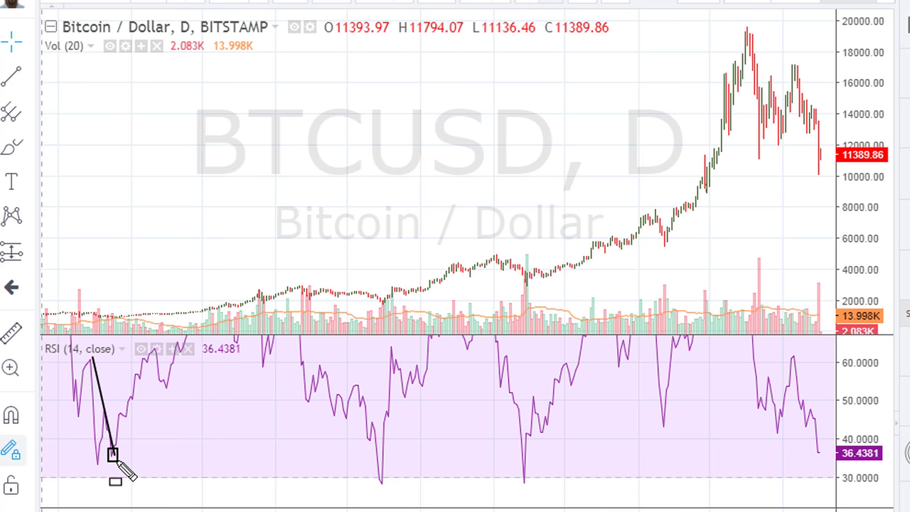
click(115, 317)
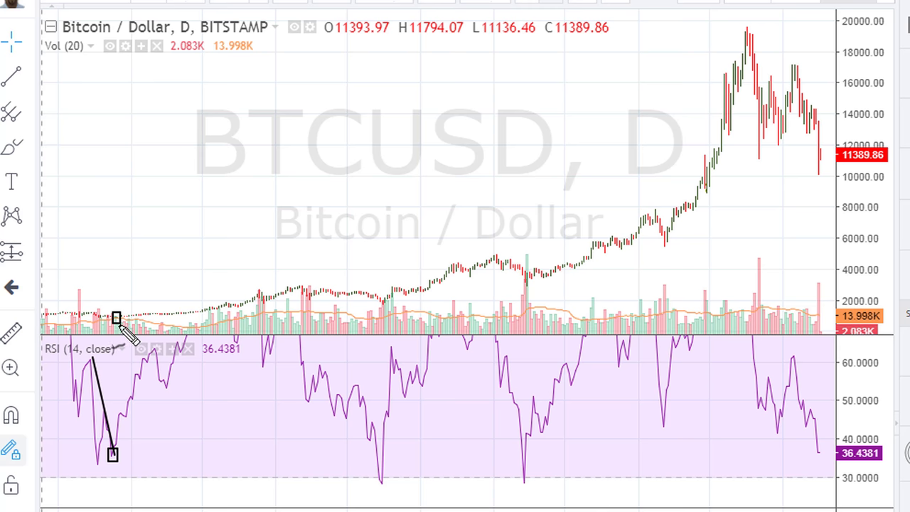
drag(122, 320, 111, 319)
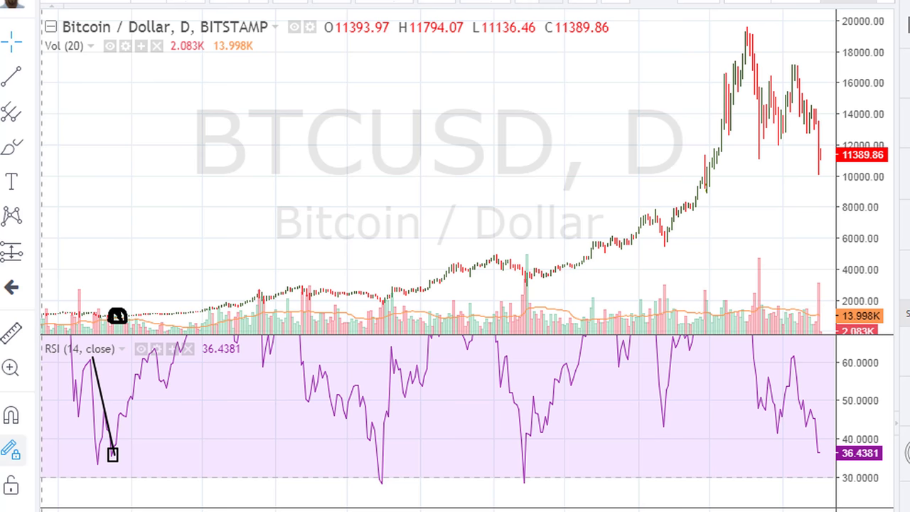
Step: Bring the price history around the 1000 level into view and box the second RSI low and the matching price low in black
drag(193, 254, 365, 234)
drag(275, 266, 740, 231)
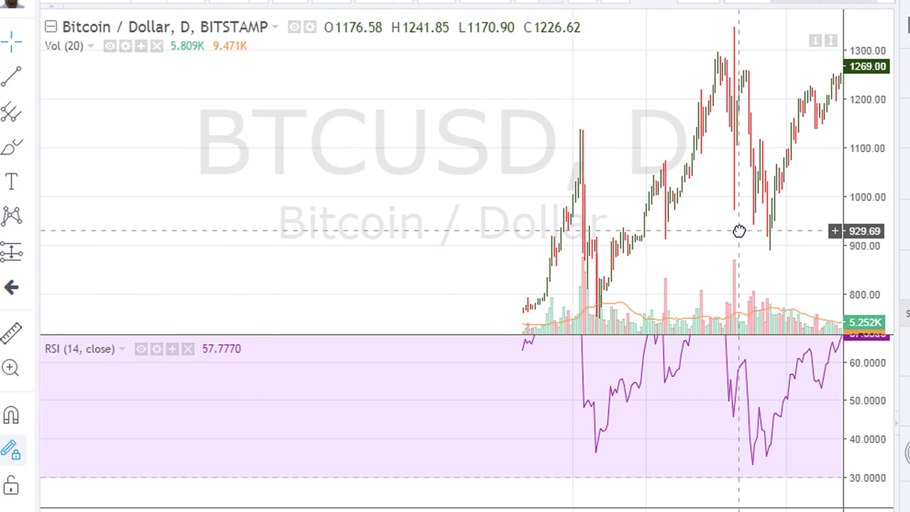
scroll(446, 231, up, 2)
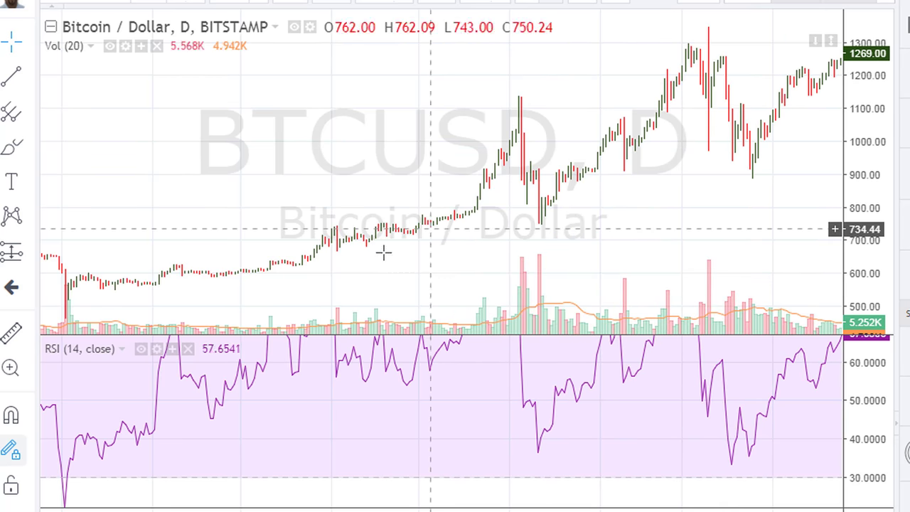
drag(219, 200, 396, 199)
drag(257, 201, 217, 202)
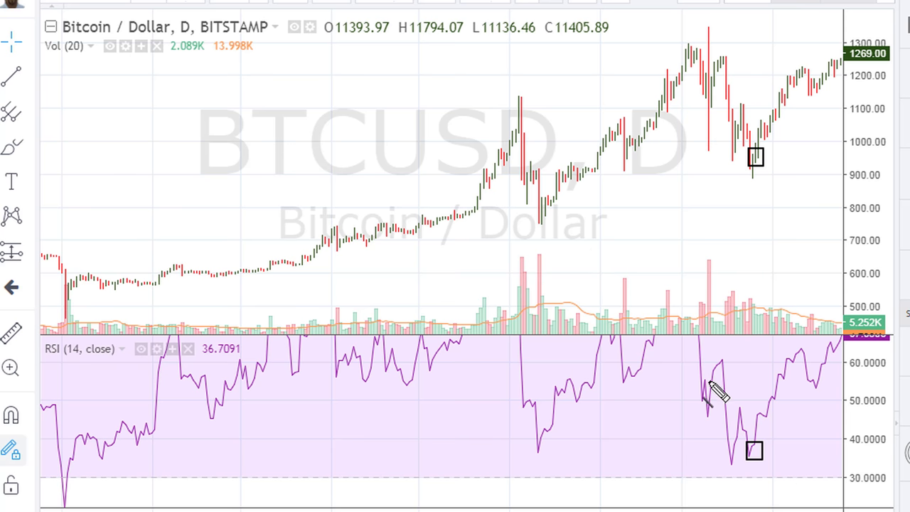
Step: Redraw the black line from the RSI peak to the second low and box the low and the matching price again
click(722, 359)
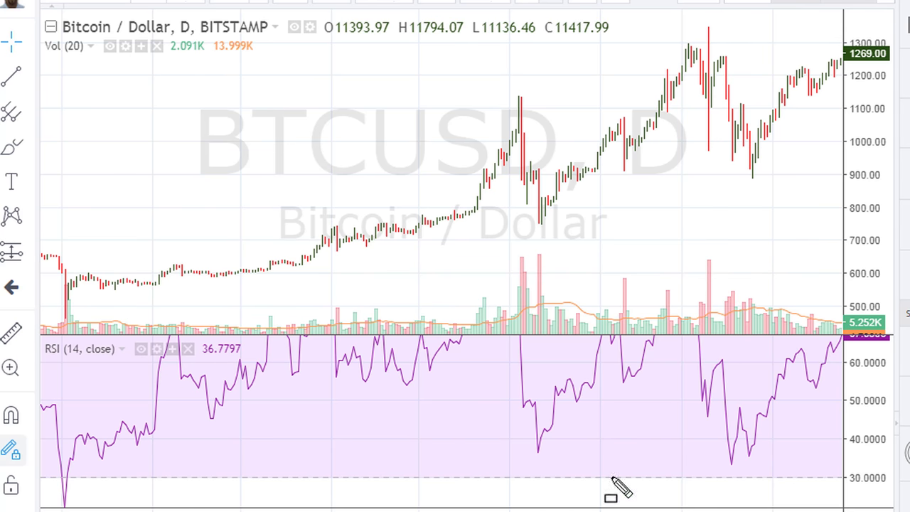
click(721, 360)
click(754, 458)
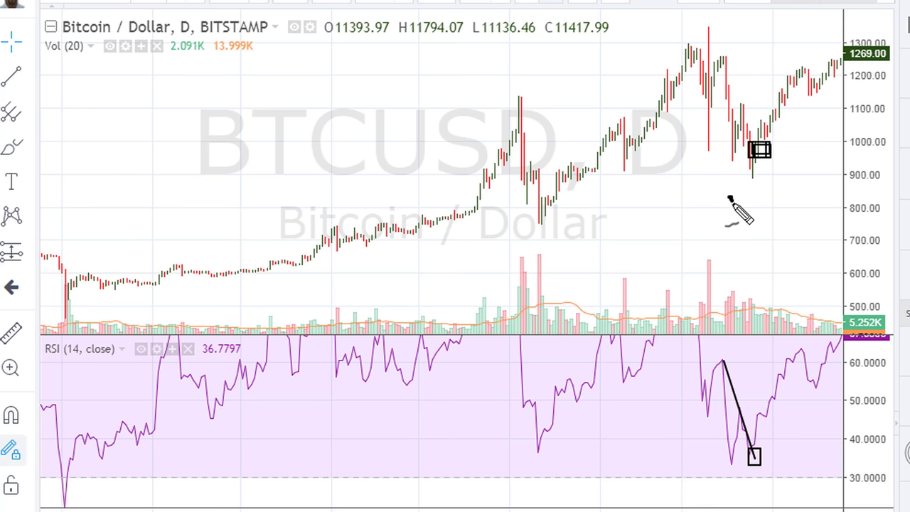
Step: Handwrite a down arrow and "1000" below the boxed price low, put a cross beside it, and finish by clearing the annotations
mouse_move(729, 197)
mouse_down()
mouse_move(739, 246)
mouse_move(756, 244)
mouse_move(775, 214)
mouse_move(825, 226)
mouse_up()
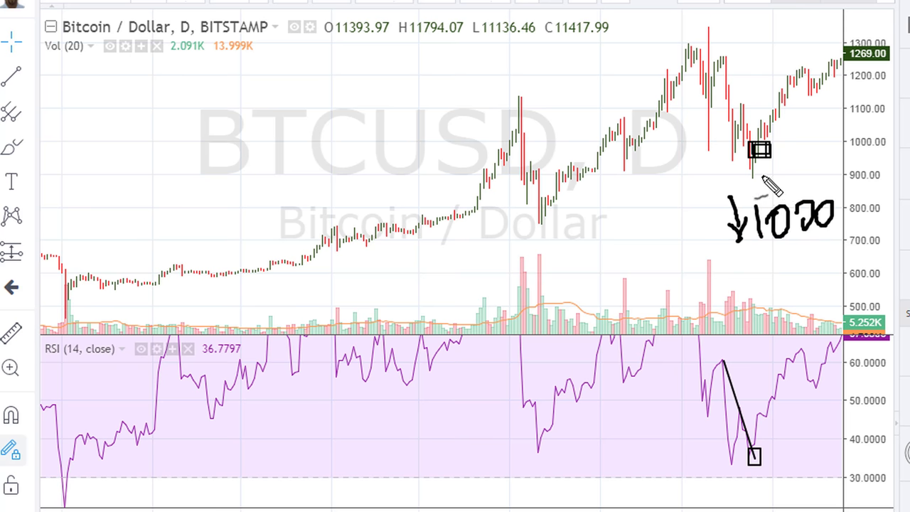
mouse_move(761, 171)
mouse_down()
mouse_move(777, 185)
mouse_move(764, 182)
mouse_up()
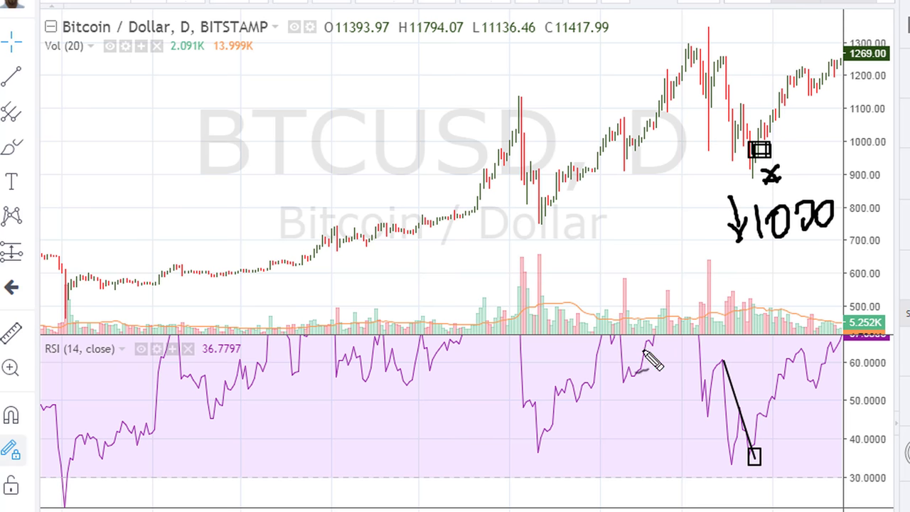
key(Escape)
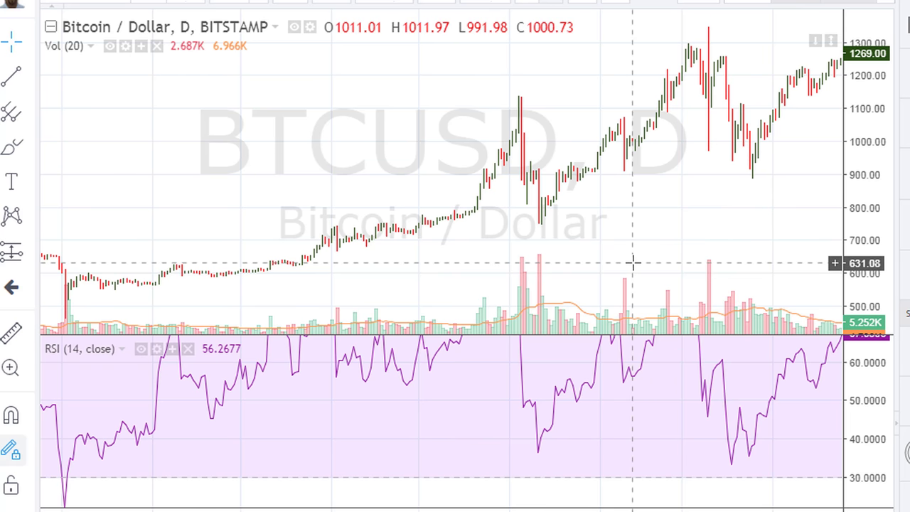
Step: Enlarge the bars around the price low near 900 and box the price low and the matching second RSI low in black
drag(631, 263, 612, 267)
scroll(612, 267, up, 5)
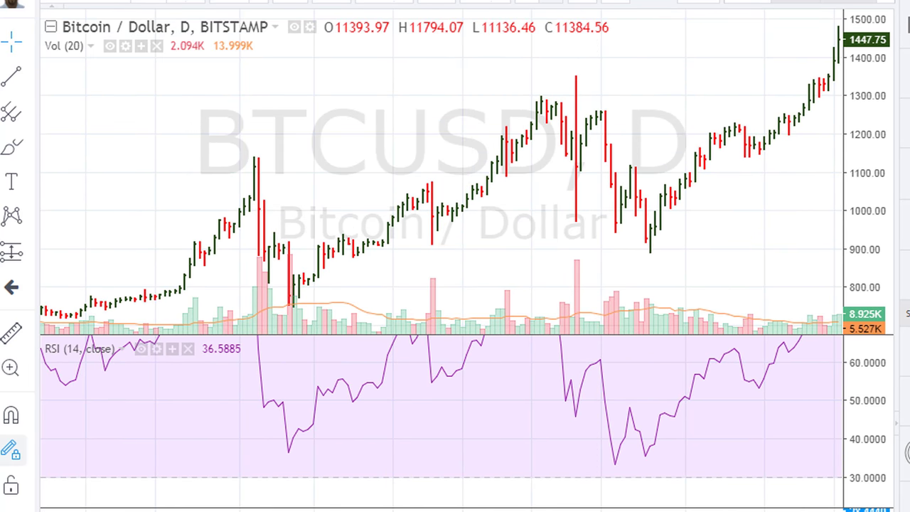
drag(640, 220, 673, 237)
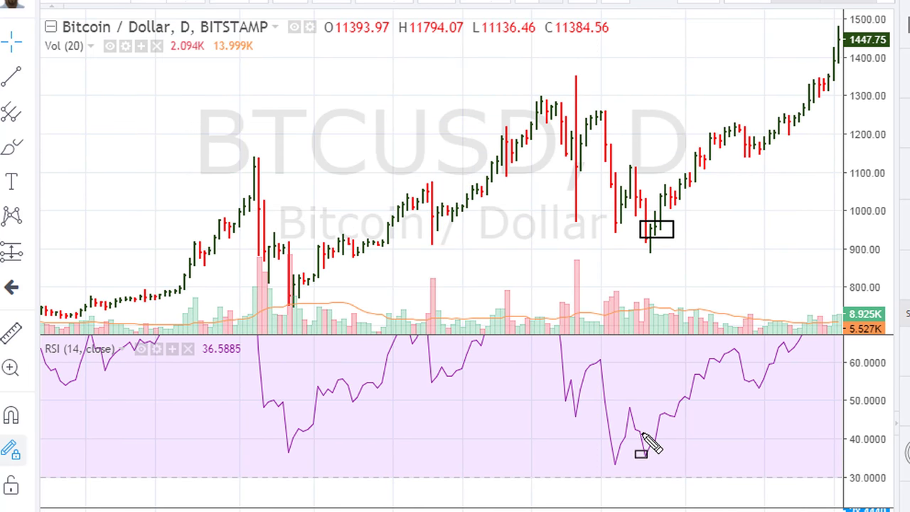
drag(641, 432, 663, 463)
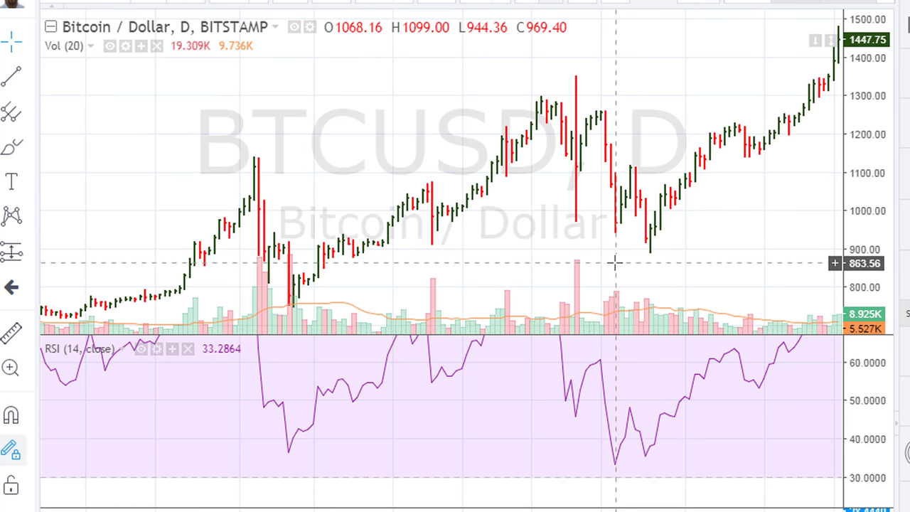
Step: Bring the following rally to 3000 into view, outline the earlier price low and RSI low with black boxes, and clear them again
drag(611, 262, 533, 260)
drag(526, 259, 163, 242)
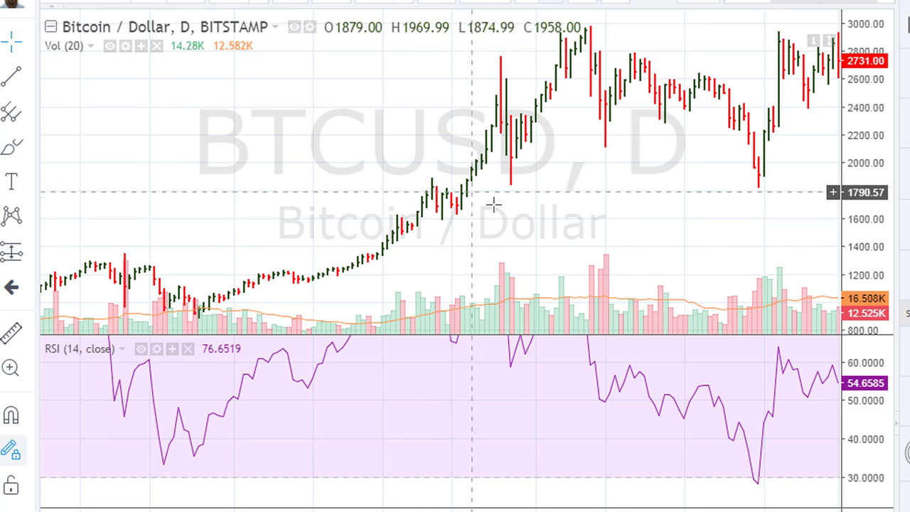
drag(552, 221, 496, 219)
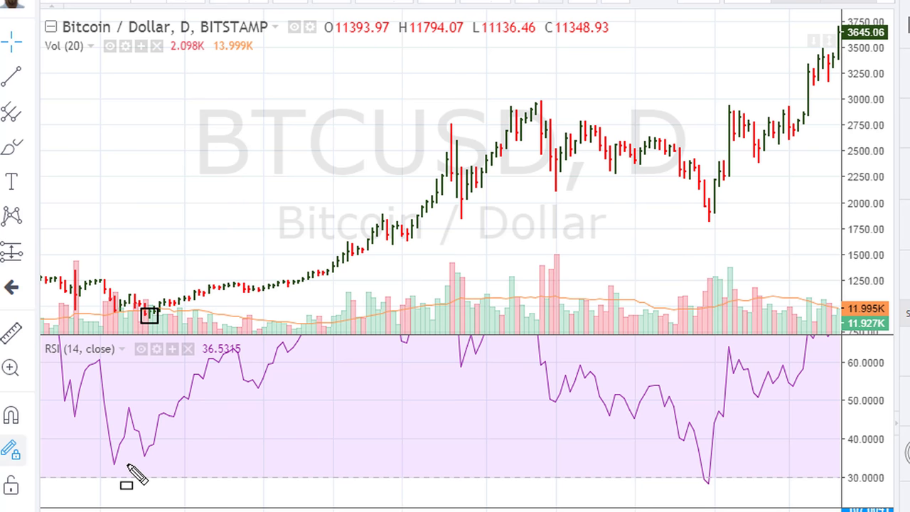
drag(136, 440, 158, 458)
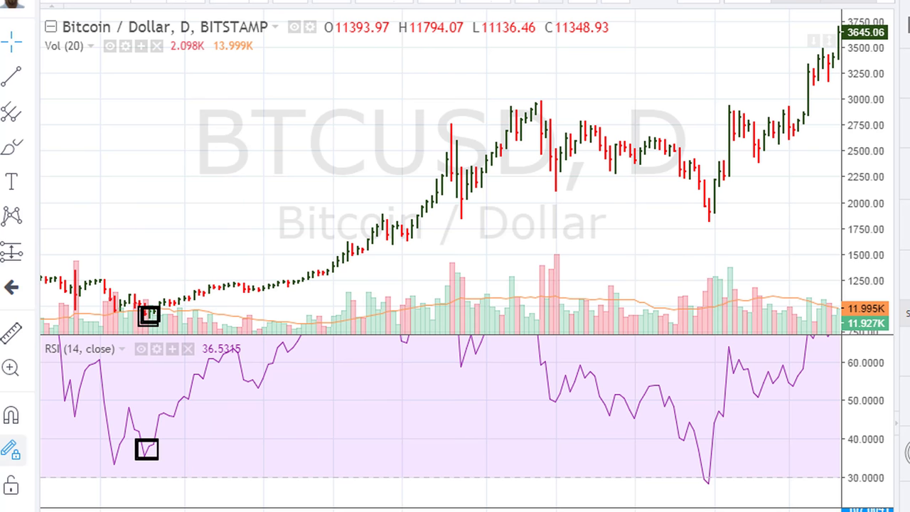
key(Escape)
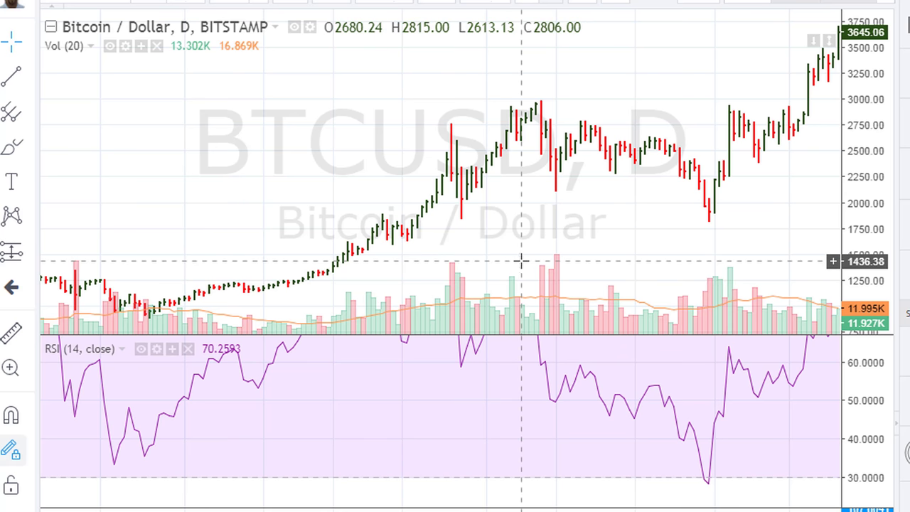
Step: Examine how the daily price and RSI develop from the early rally through each pullback up to the latest bar
drag(520, 261, 315, 260)
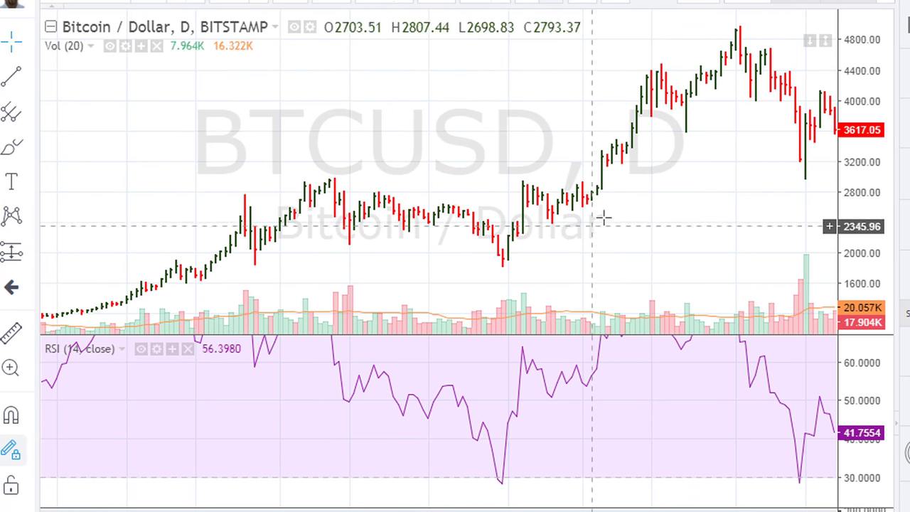
drag(603, 218, 516, 235)
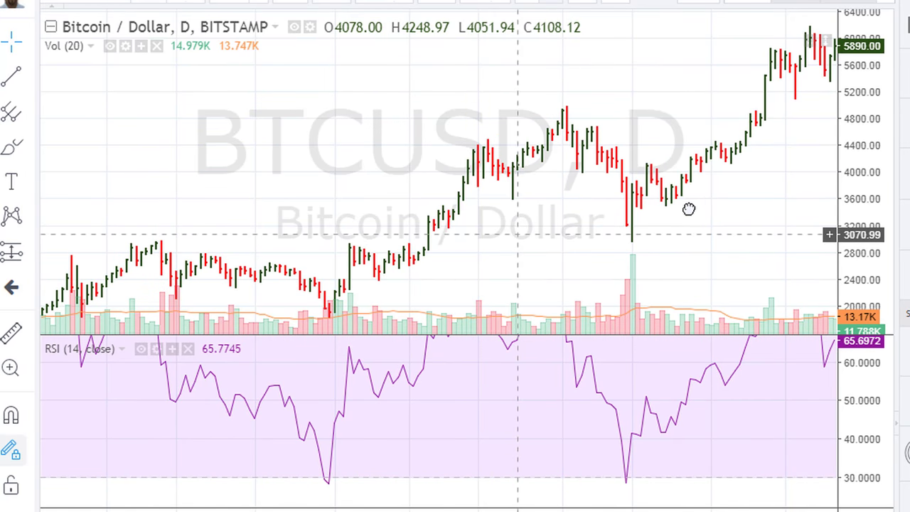
drag(688, 209, 583, 211)
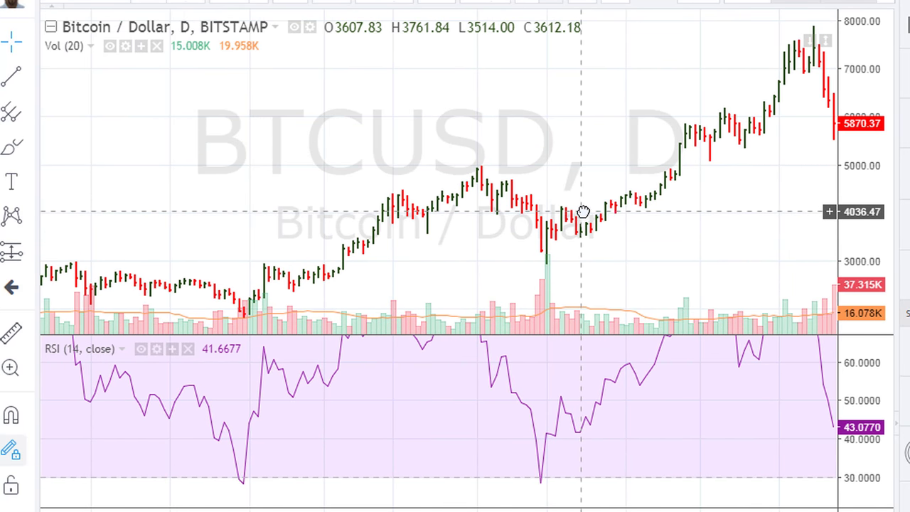
drag(749, 207, 611, 213)
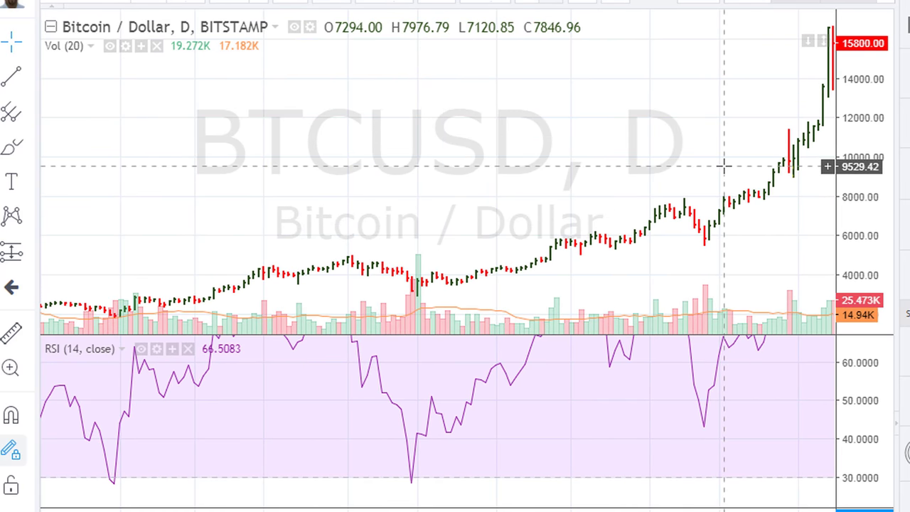
drag(723, 166, 552, 168)
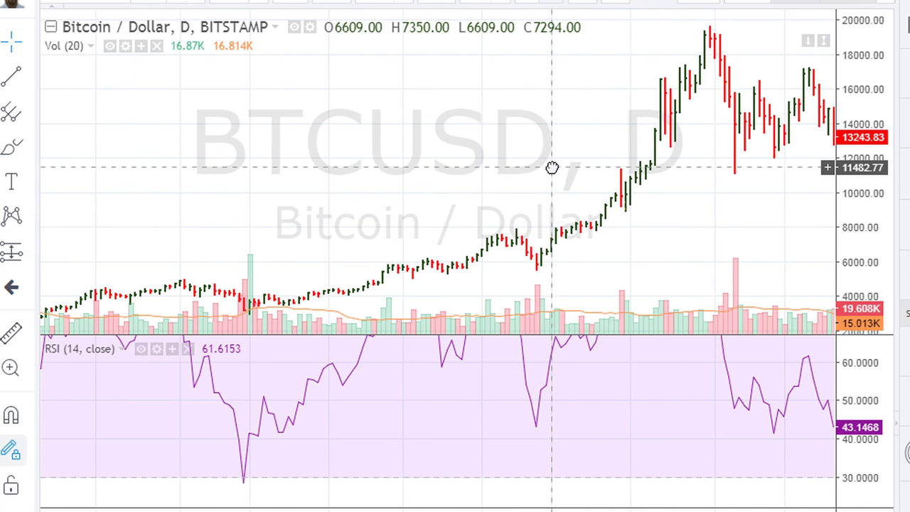
drag(673, 239, 599, 234)
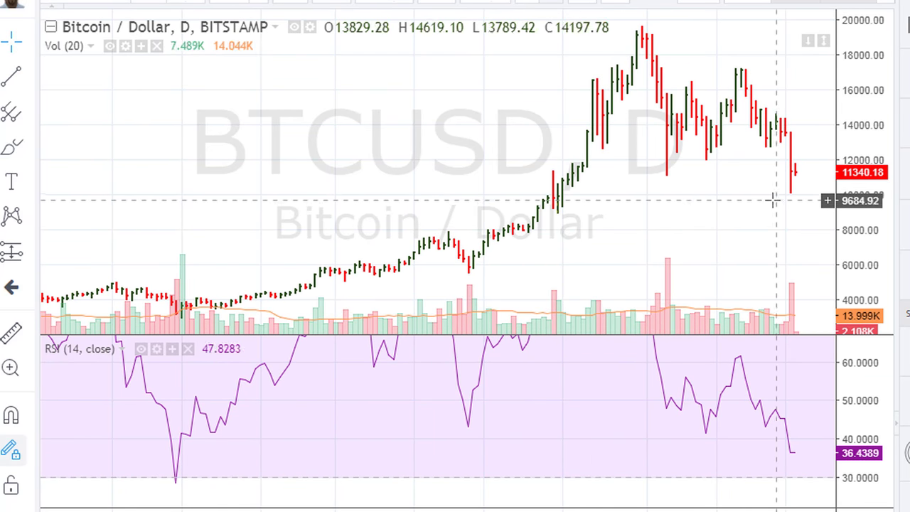
scroll(334, 241, down, 2)
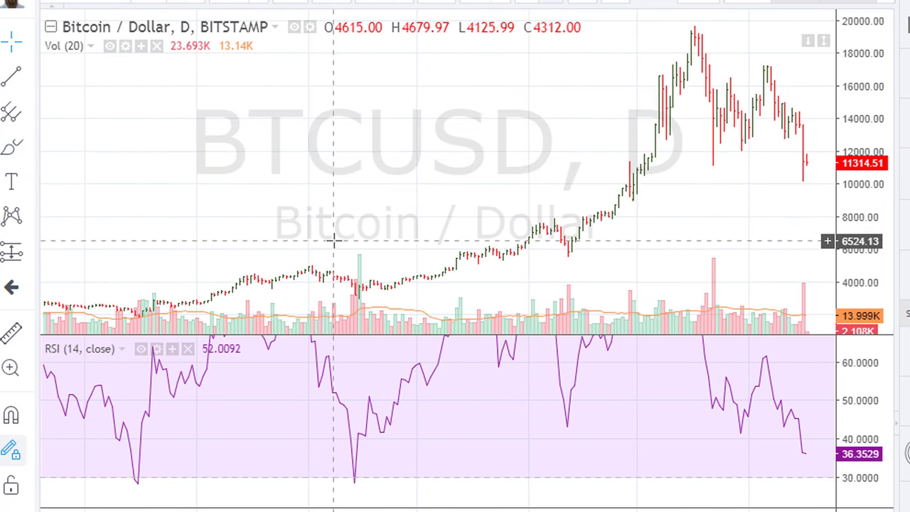
Step: Box the RSI low after the early peak, join it to the peak, handwrite "<1000" above the price, and extend a horizontal line to the latest RSI
scroll(333, 242, down, 3)
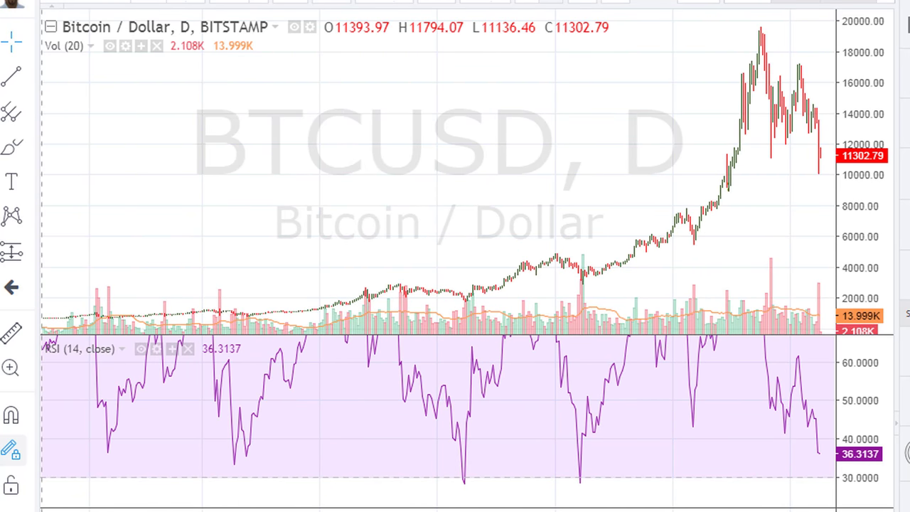
click(229, 360)
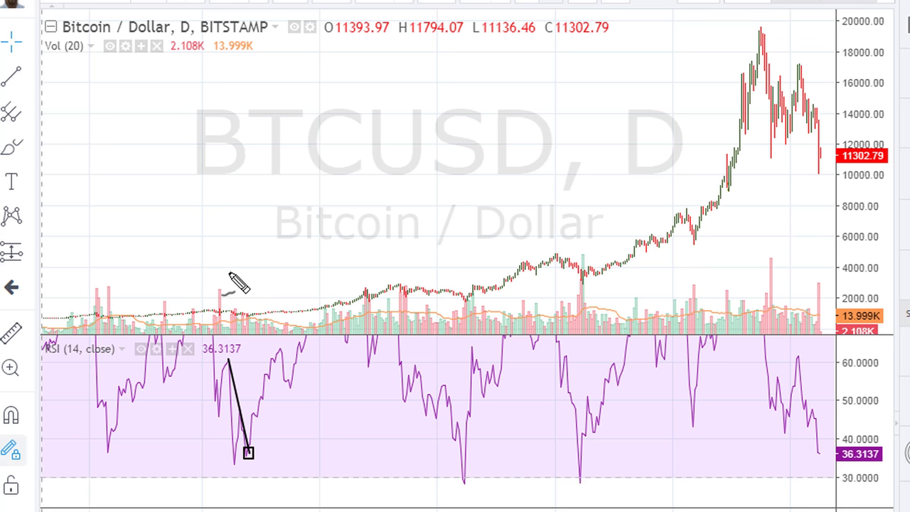
mouse_move(227, 274)
mouse_down()
mouse_move(230, 291)
mouse_move(272, 291)
mouse_move(285, 270)
mouse_move(297, 276)
mouse_move(311, 260)
mouse_up()
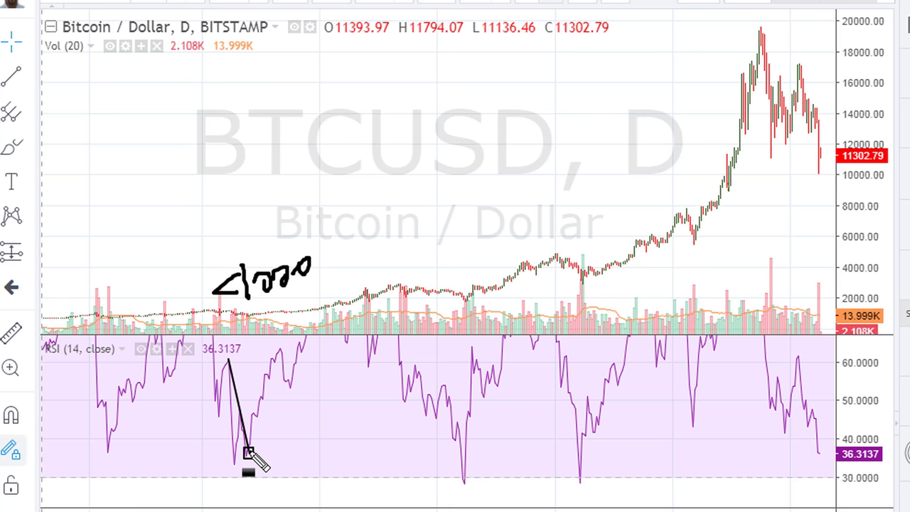
drag(249, 452, 832, 453)
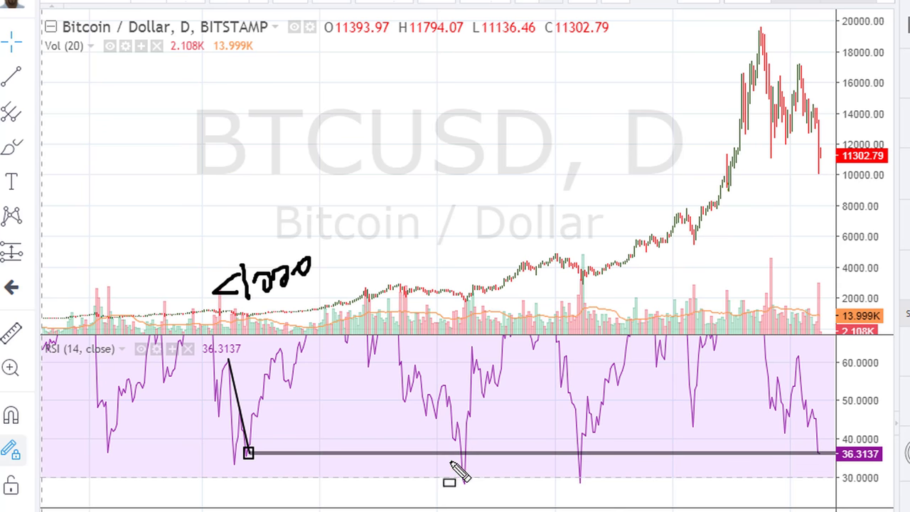
Step: Box the two deeper RSI lows that cross the horizontal line and the matching price lows above them in black
drag(456, 445, 481, 487)
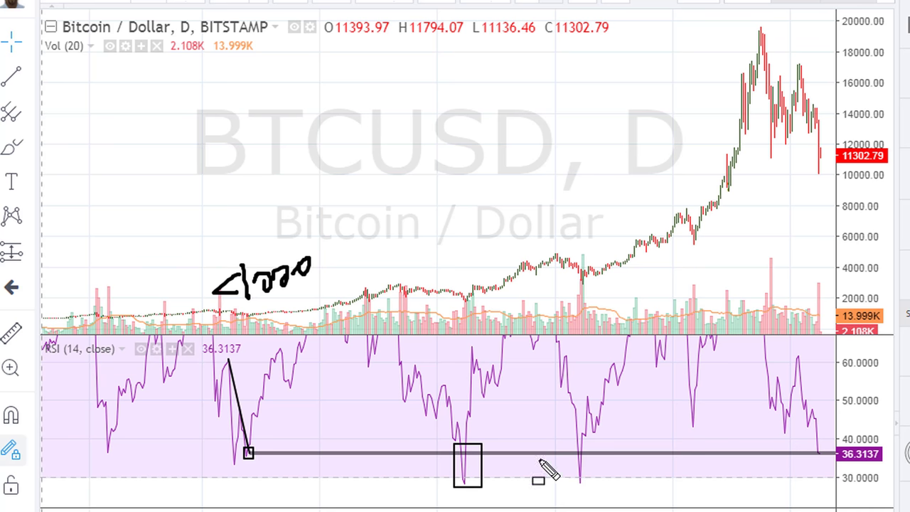
drag(461, 296, 474, 302)
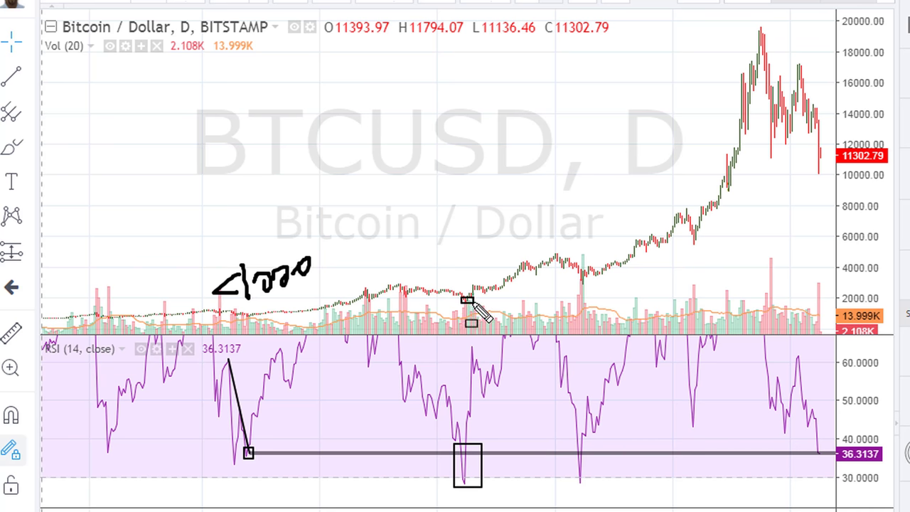
click(476, 304)
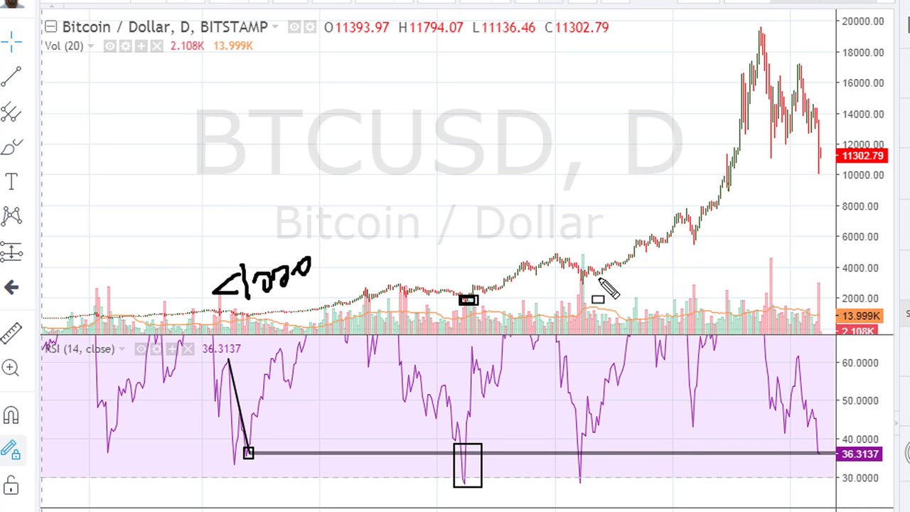
drag(568, 446, 597, 486)
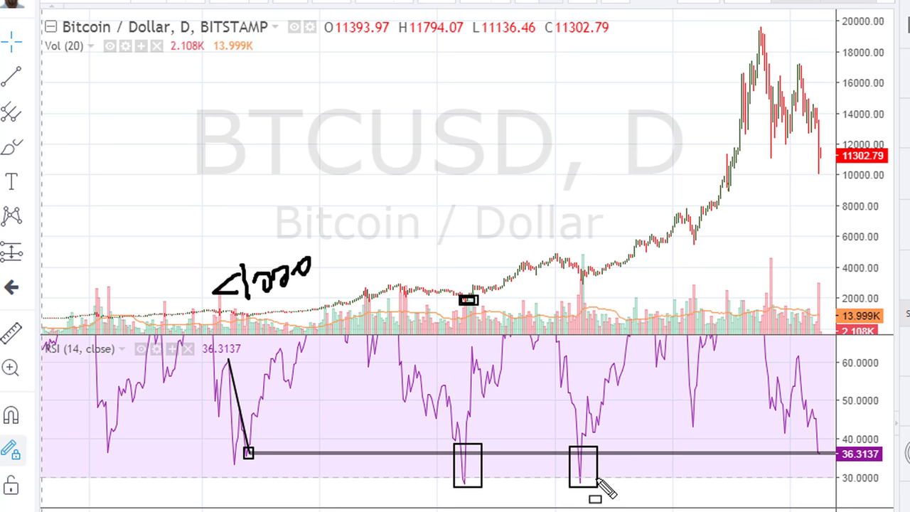
drag(586, 282, 590, 282)
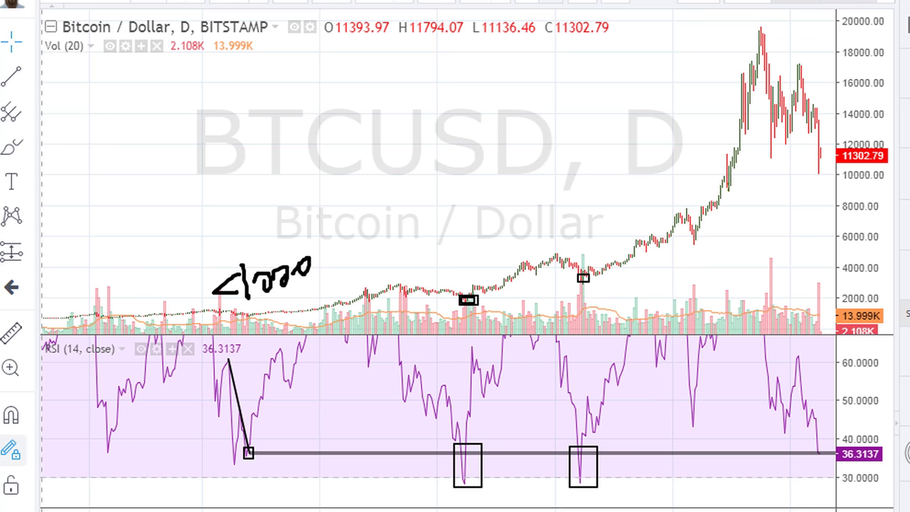
Step: Draw up arrows from both boxed price lows, outline the latest RSI reading, and add an up arrow from the latest price bar
drag(467, 293, 503, 260)
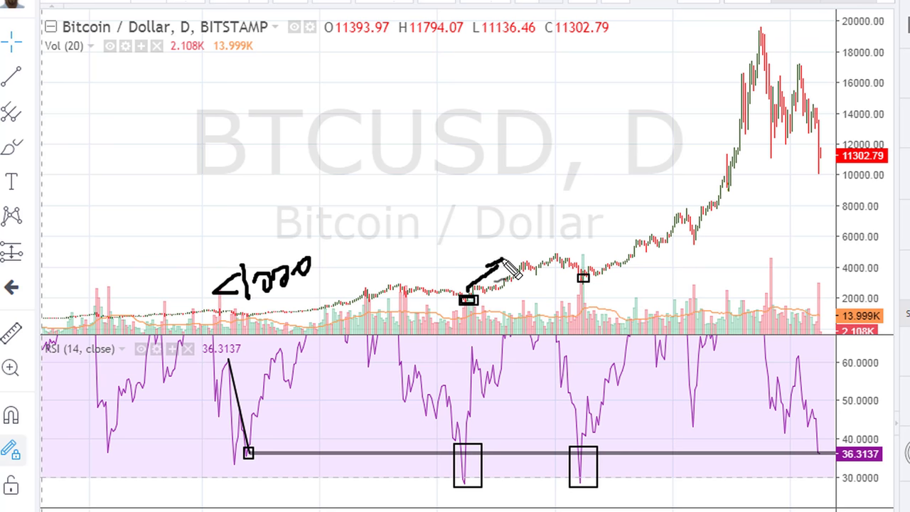
mouse_move(593, 263)
mouse_down()
mouse_move(625, 236)
mouse_move(634, 248)
mouse_move(614, 241)
mouse_up()
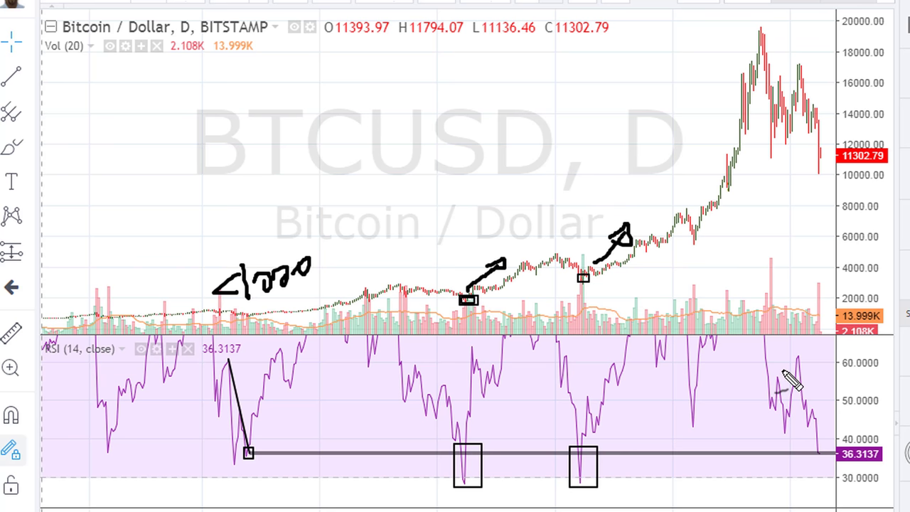
mouse_move(812, 451)
mouse_down()
mouse_move(820, 439)
mouse_move(825, 467)
mouse_up()
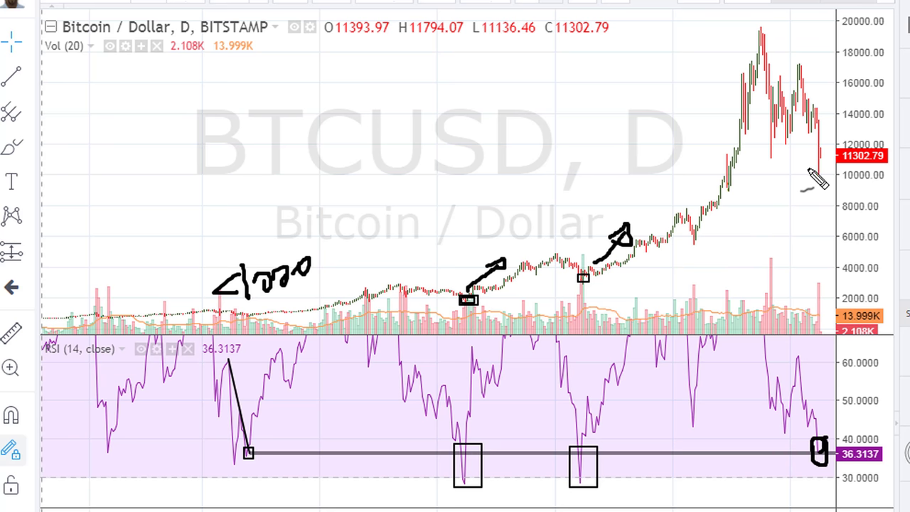
drag(823, 159, 836, 114)
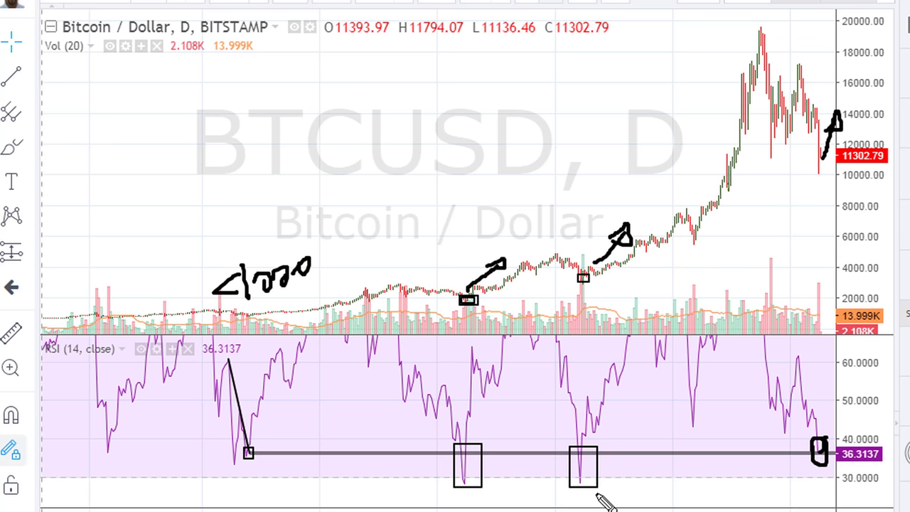
Step: Handwrite "UNIFORMITY" across the price chart, point an arrow at the latest RSI reading, and clear the annotations
mouse_move(369, 169)
mouse_down()
mouse_move(390, 206)
mouse_move(396, 169)
mouse_up()
mouse_move(409, 168)
mouse_down()
mouse_move(410, 203)
mouse_move(428, 143)
mouse_move(449, 189)
mouse_move(479, 142)
mouse_move(482, 152)
mouse_move(522, 139)
mouse_move(569, 147)
mouse_move(596, 173)
mouse_move(605, 142)
mouse_move(634, 186)
mouse_move(663, 105)
mouse_up()
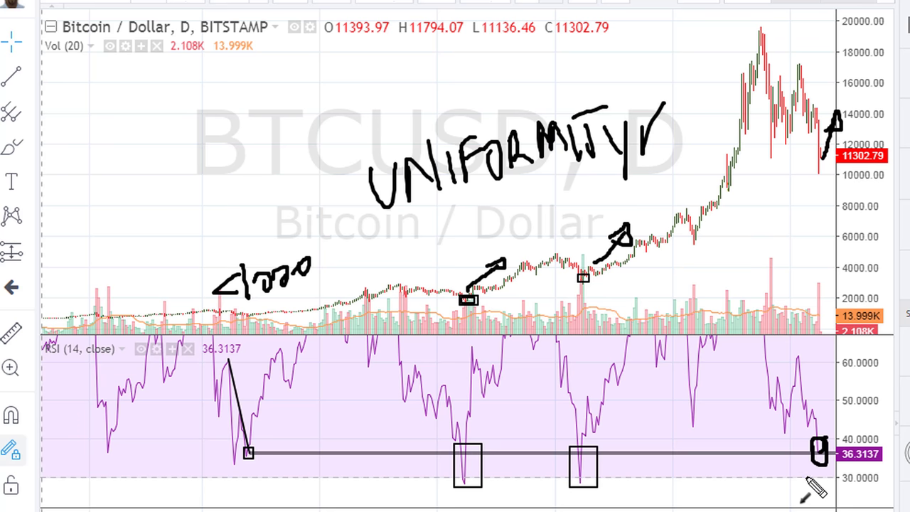
drag(804, 482, 822, 456)
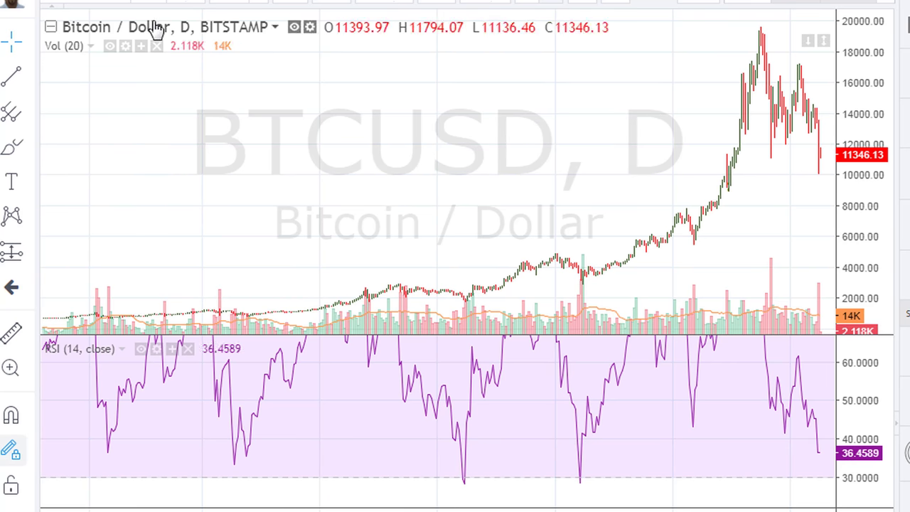
Step: Switch the Bitcoin chart to the 1 week interval and enlarge the bars from the flat early stretch to the latest week
click(150, 3)
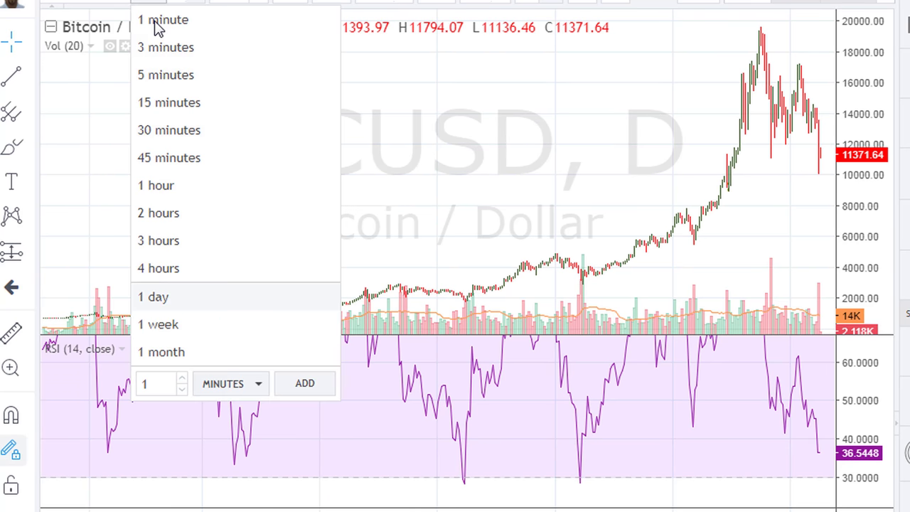
click(152, 325)
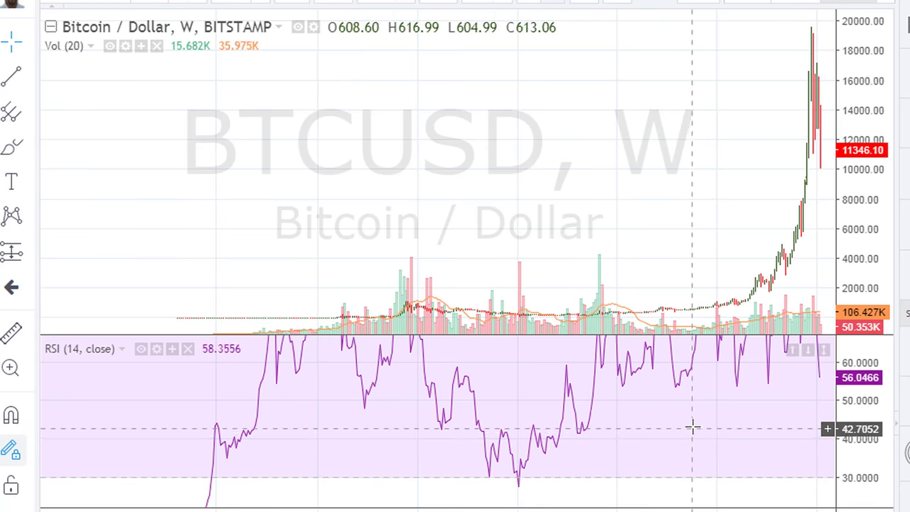
drag(692, 426, 493, 502)
scroll(430, 428, up, 3)
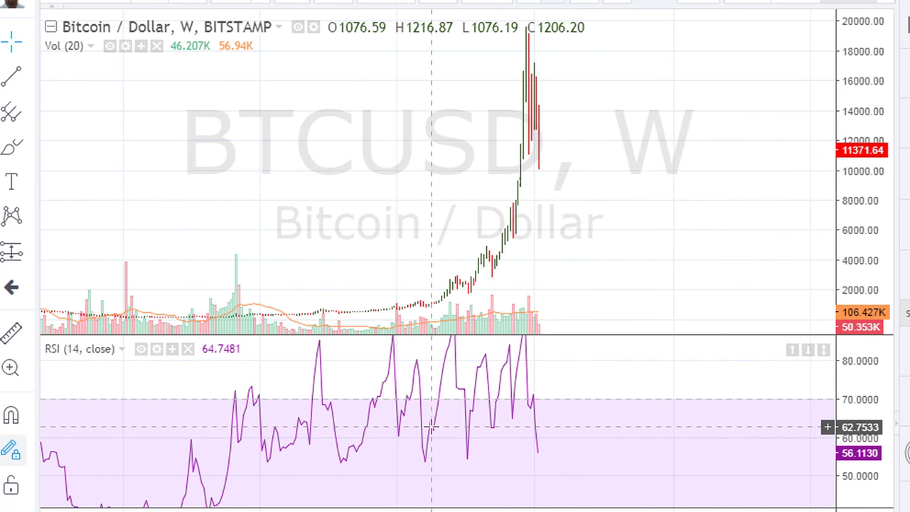
drag(344, 429, 637, 451)
scroll(528, 430, up, 8)
drag(538, 453, 531, 466)
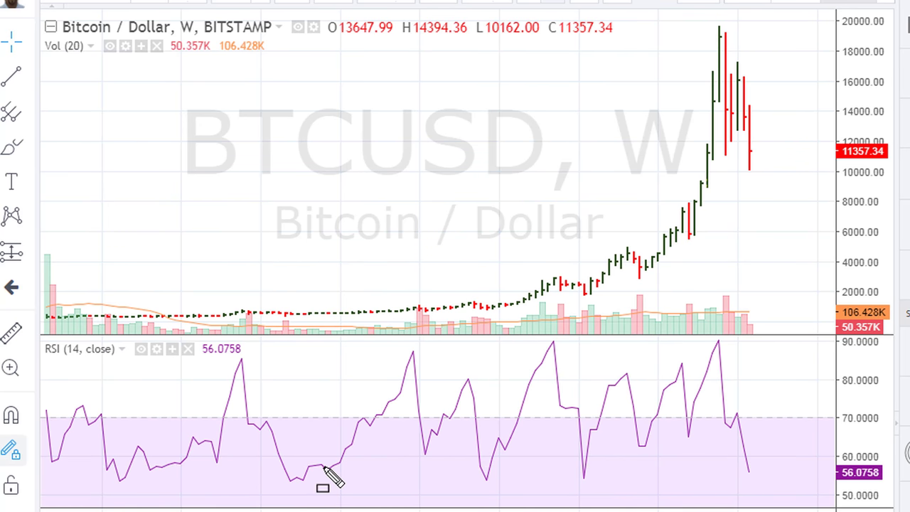
Step: Box the early weekly RSI low and its price, join the RSI box to the preceding peak, and trace the rally with a dashed arrow
drag(324, 464, 348, 471)
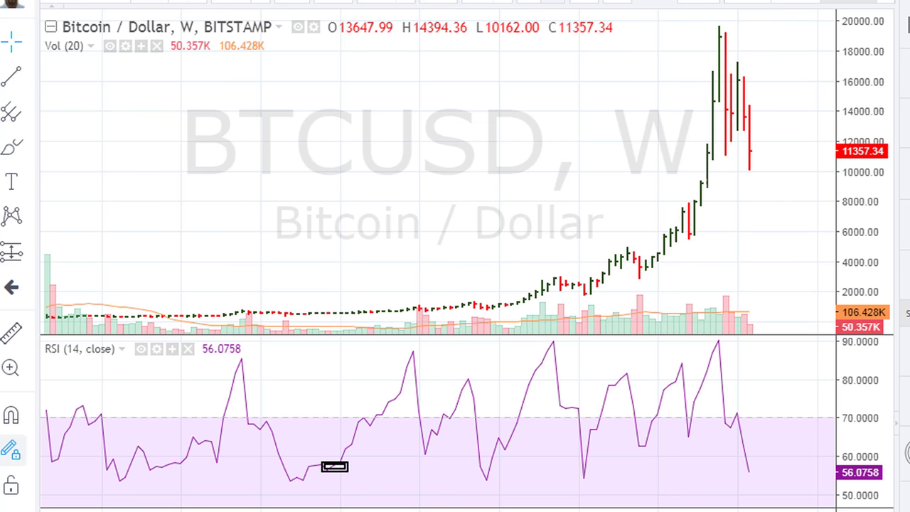
click(242, 357)
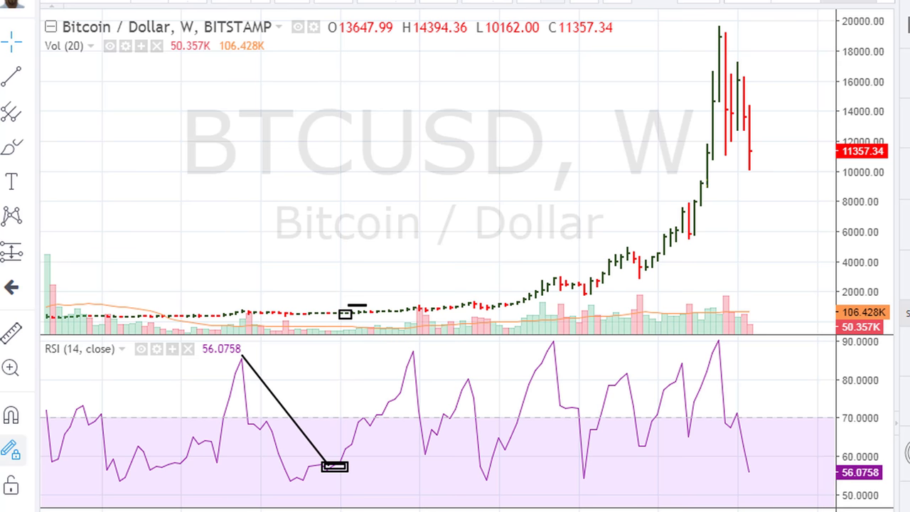
drag(349, 306, 488, 282)
mouse_move(500, 276)
mouse_down()
mouse_move(546, 259)
mouse_move(644, 196)
mouse_move(699, 47)
mouse_move(705, 68)
mouse_up()
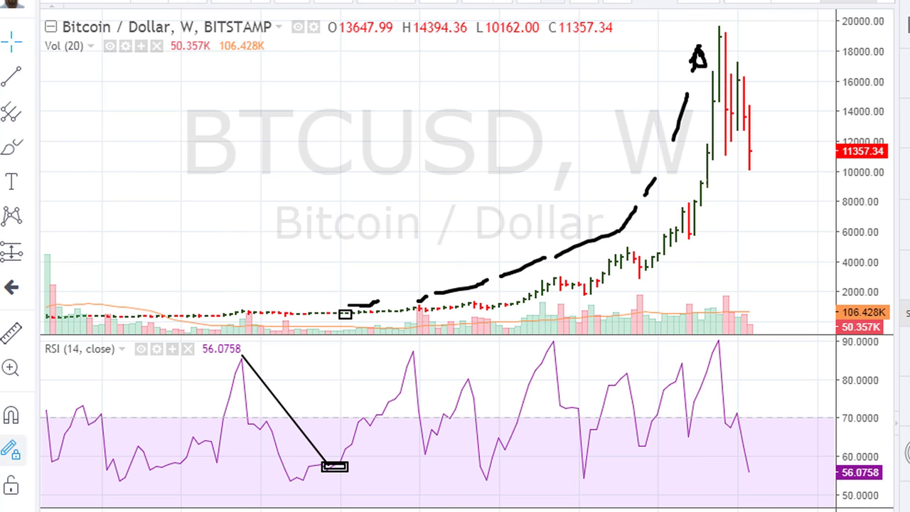
Step: Extend a thick horizontal line from the boxed weekly RSI low, and box the two following RSI lows and their matching price lows
mouse_move(330, 468)
mouse_down()
mouse_move(818, 460)
mouse_move(836, 470)
mouse_move(831, 465)
mouse_up()
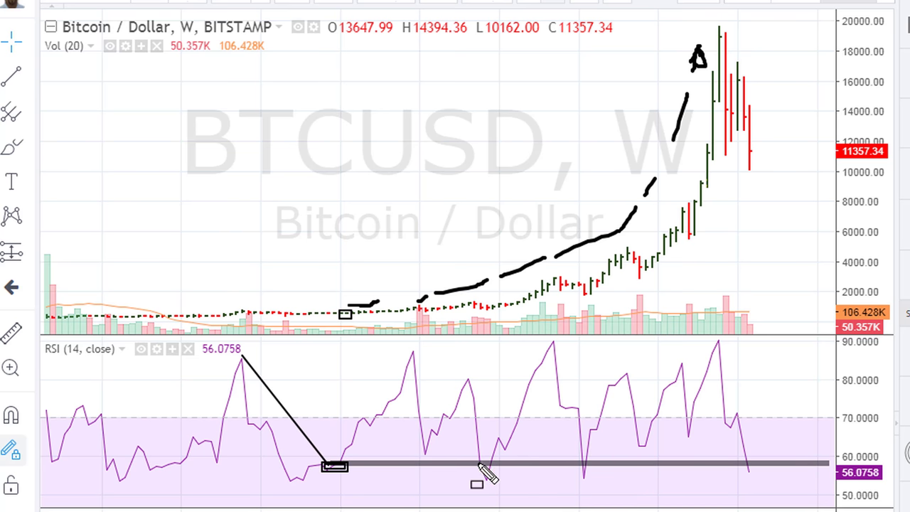
drag(467, 457, 505, 483)
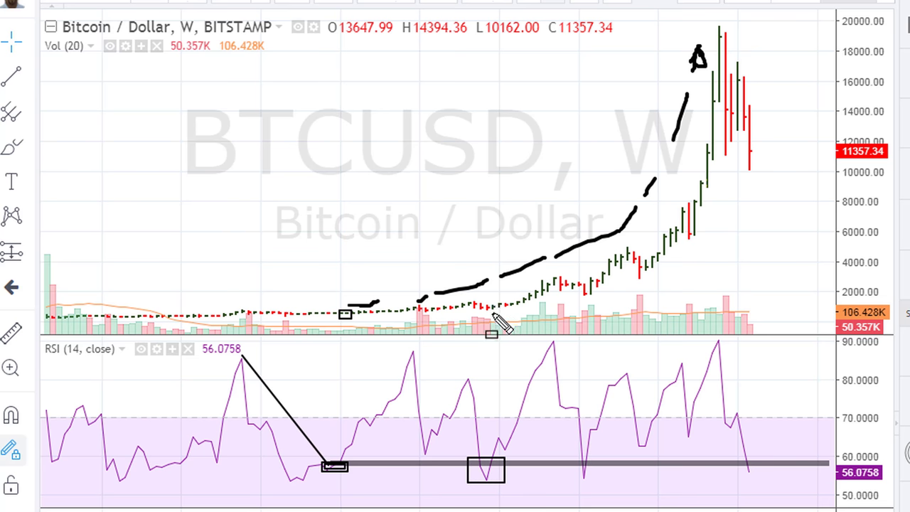
drag(488, 301, 506, 314)
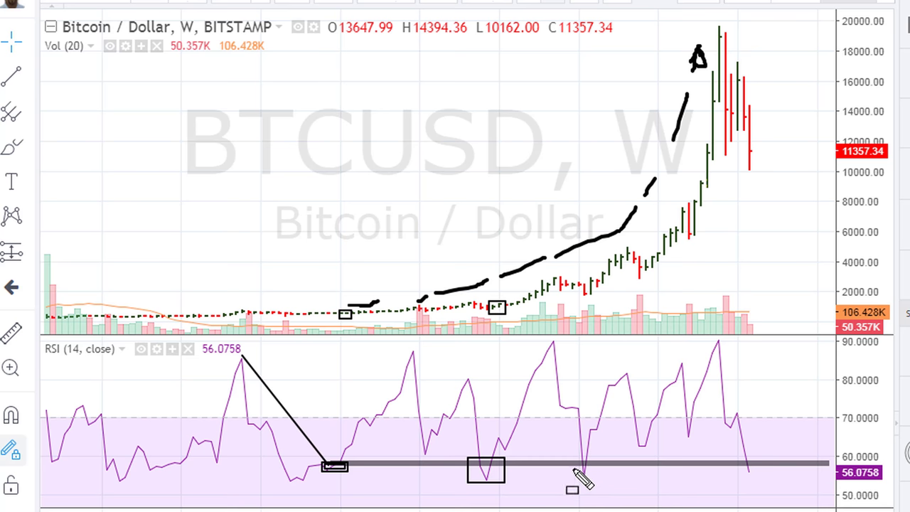
drag(571, 457, 605, 488)
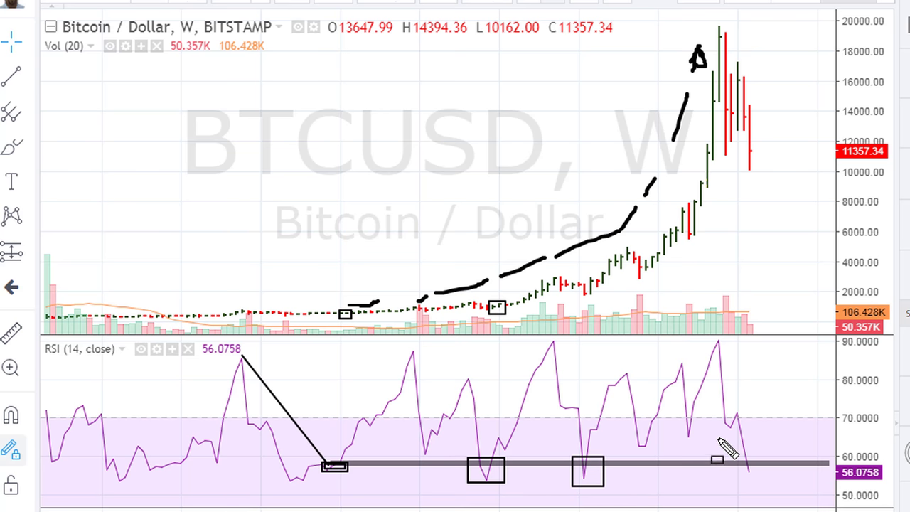
drag(580, 288, 597, 298)
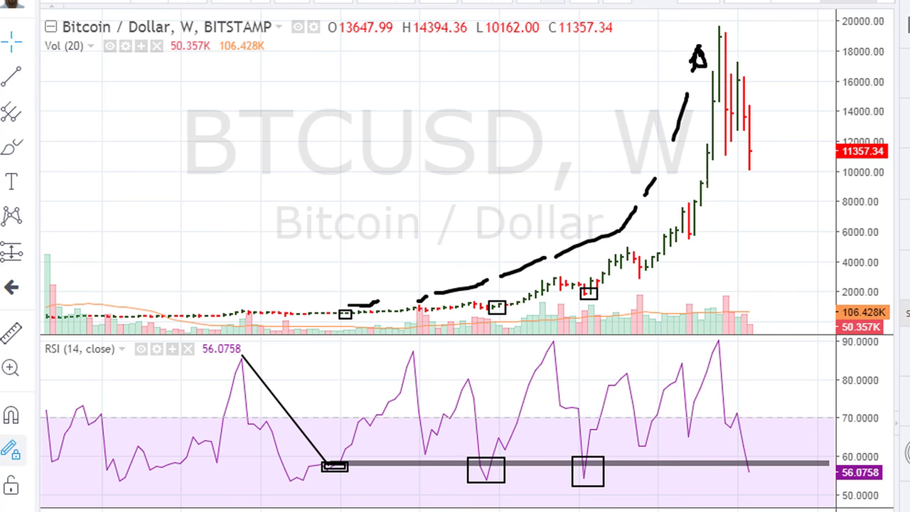
Step: Circle the latest weekly RSI reading in black and draw an up arrow out of the circle to about 70
drag(738, 455, 746, 451)
drag(751, 490, 742, 452)
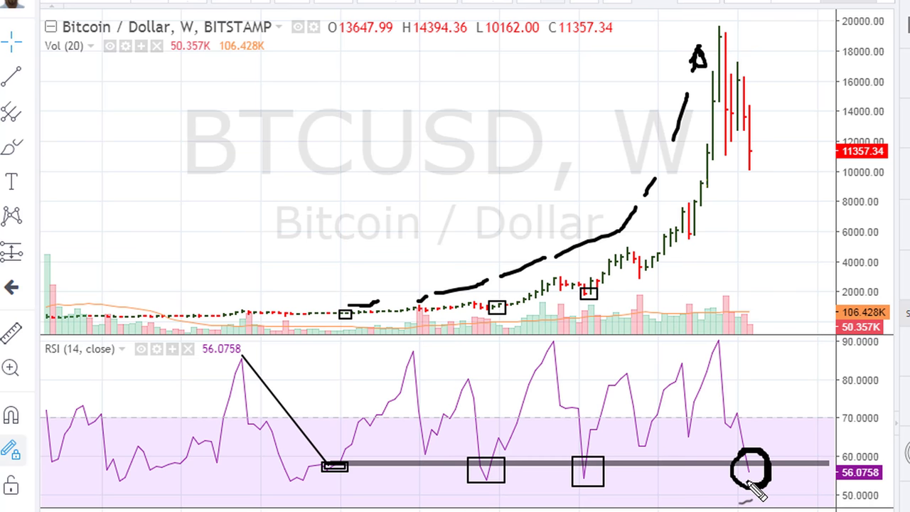
mouse_move(748, 472)
mouse_down()
mouse_move(768, 438)
mouse_move(760, 435)
mouse_move(774, 438)
mouse_move(766, 433)
mouse_up()
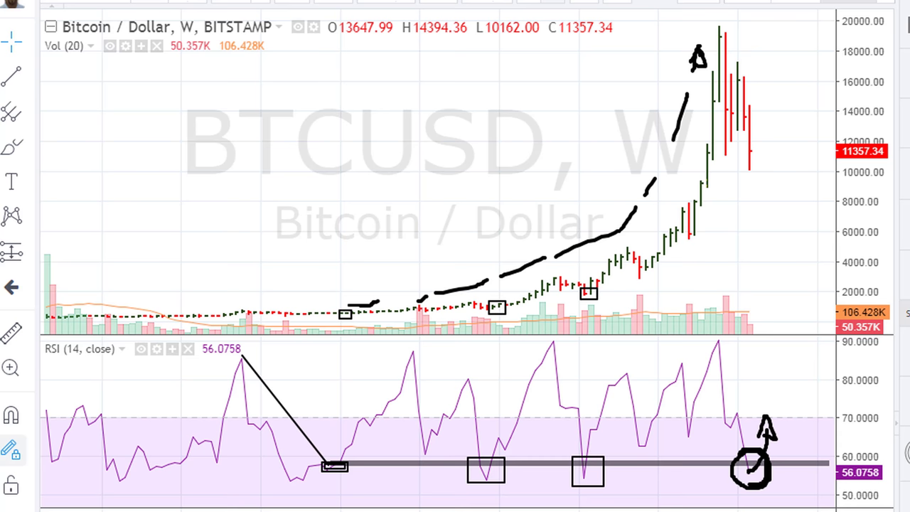
Step: Point black arrows at the two boxed weekly RSI lows on the horizontal line and at their matching price boxes
drag(462, 500, 476, 479)
drag(467, 491, 476, 479)
drag(561, 499, 580, 474)
drag(568, 488, 577, 476)
drag(476, 332, 496, 308)
drag(486, 311, 496, 308)
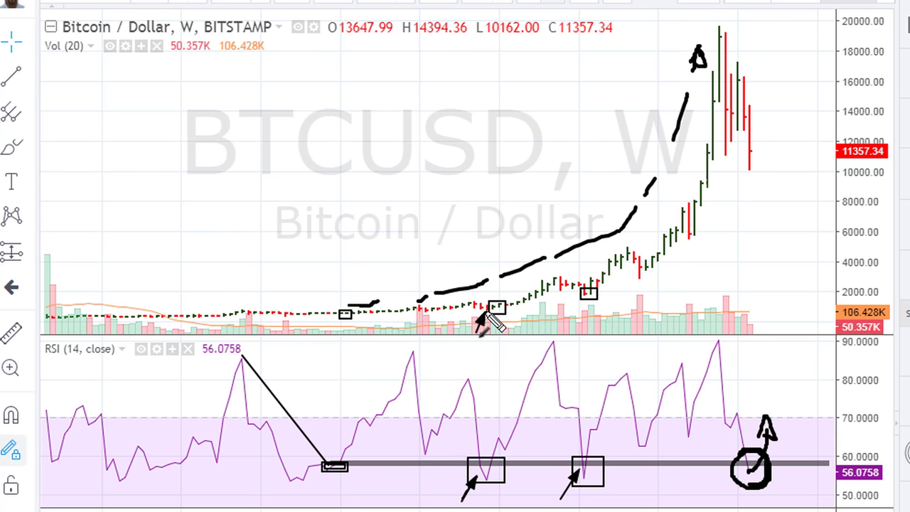
drag(573, 310, 594, 290)
drag(584, 294, 594, 290)
Step: Draw a magenta down arrow from the circled RSI and two red down arrows below the latest price, and clear all annotations
mouse_move(749, 471)
mouse_down()
mouse_move(764, 470)
mouse_move(792, 503)
mouse_move(775, 487)
mouse_move(793, 476)
mouse_move(794, 502)
mouse_up()
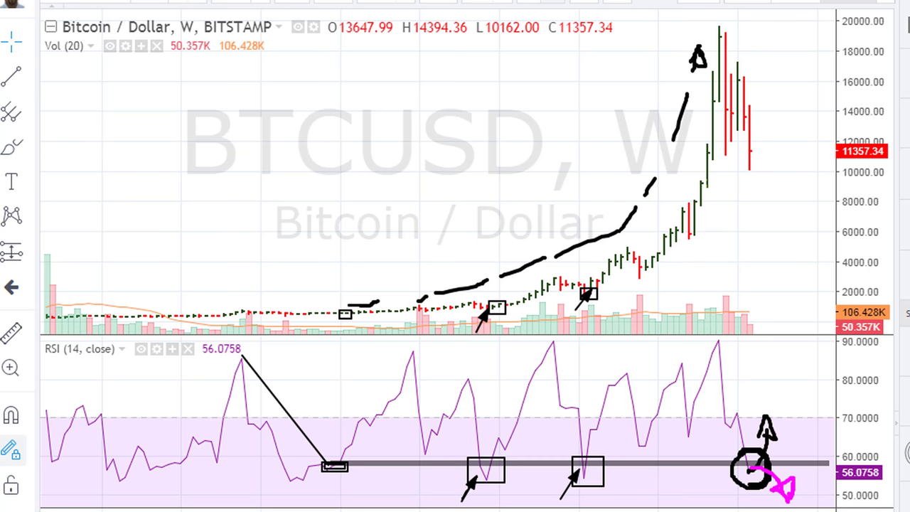
mouse_move(759, 165)
mouse_down()
mouse_move(765, 192)
mouse_move(775, 192)
mouse_up()
mouse_move(767, 223)
mouse_down()
mouse_move(777, 291)
mouse_move(786, 269)
mouse_up()
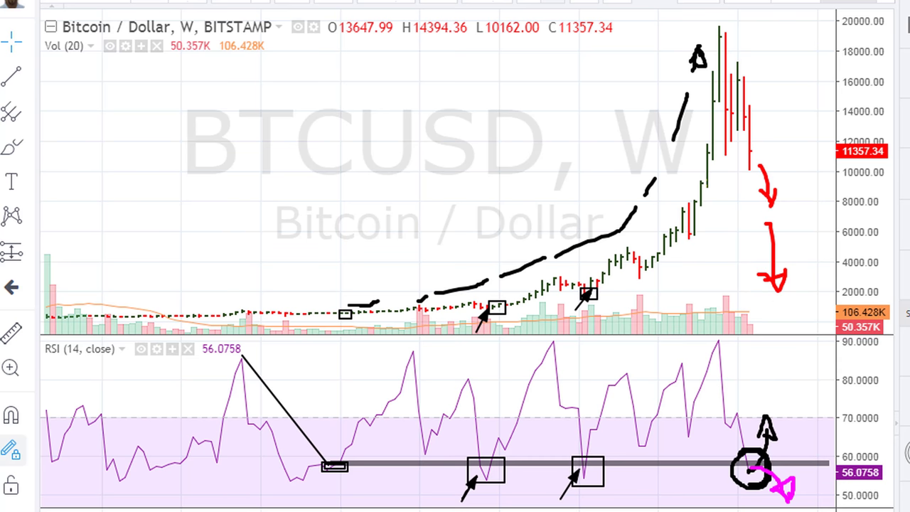
key(Escape)
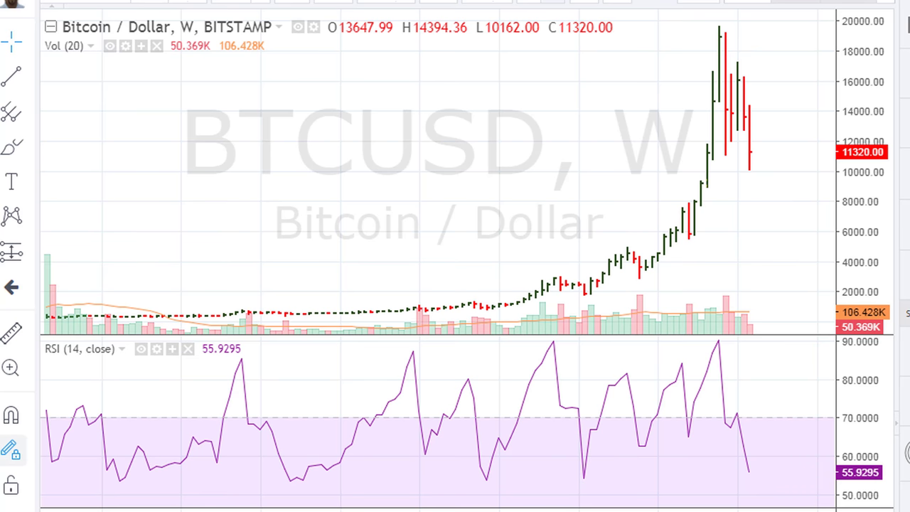
Step: Redraw the thick horizontal line along the weekly RSI lows and add black up arrows from the latest RSI reading and price bar
drag(327, 462, 790, 462)
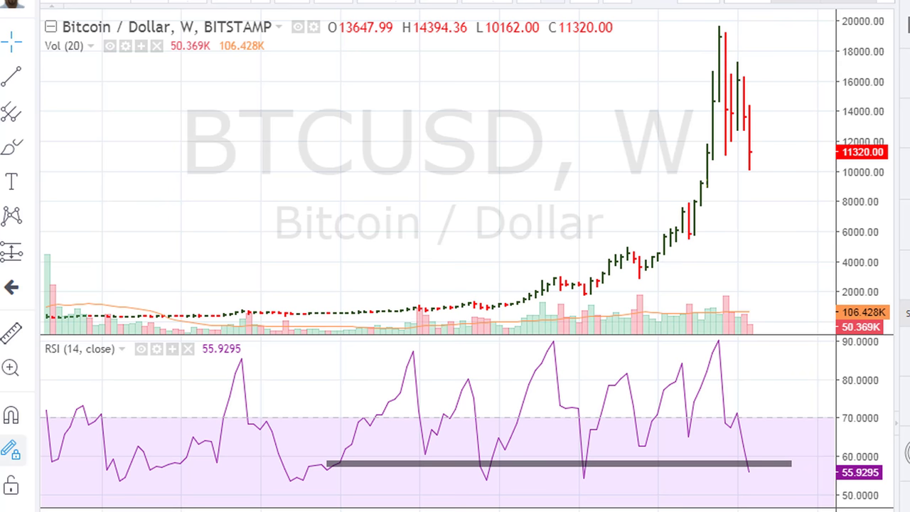
mouse_move(750, 472)
mouse_down()
mouse_move(769, 421)
mouse_move(780, 429)
mouse_up()
mouse_move(755, 165)
mouse_down()
mouse_move(775, 93)
mouse_move(785, 106)
mouse_up()
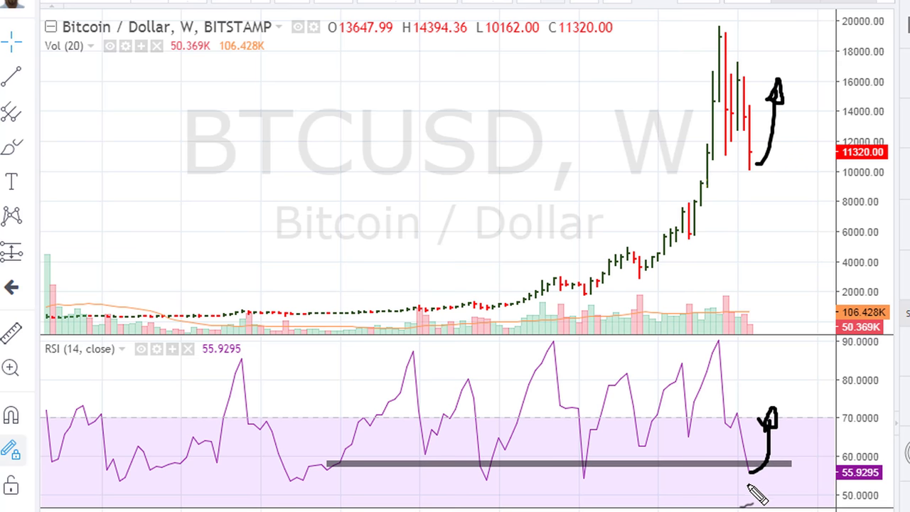
Step: Circle the latest weekly RSI reading and price bar in black, and mark the price peak with a line and a handwritten "20,000"
mouse_move(746, 467)
mouse_down()
mouse_move(778, 471)
mouse_move(751, 487)
mouse_move(739, 458)
mouse_up()
mouse_move(740, 151)
mouse_down()
mouse_move(761, 187)
mouse_move(742, 174)
mouse_up()
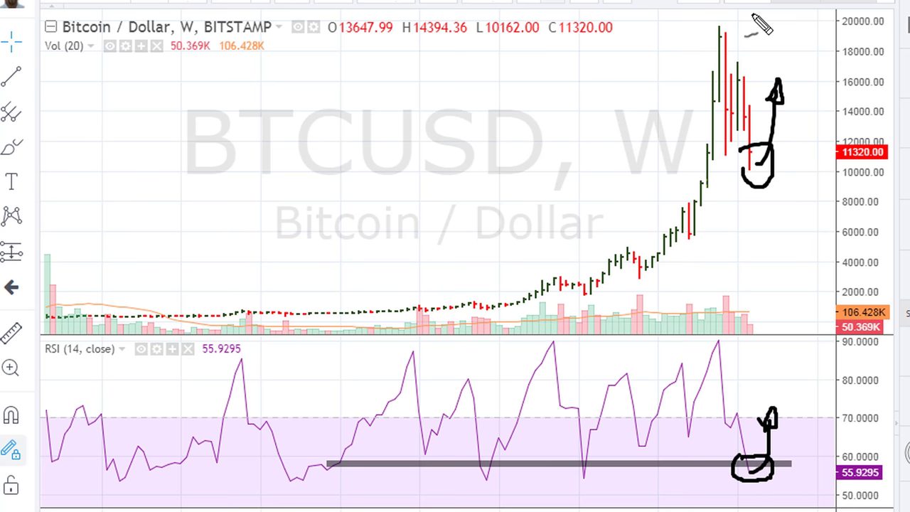
drag(725, 34, 776, 30)
mouse_move(591, 89)
mouse_down()
mouse_move(596, 125)
mouse_move(625, 84)
mouse_move(644, 96)
mouse_move(675, 60)
mouse_move(696, 80)
mouse_move(692, 71)
mouse_up()
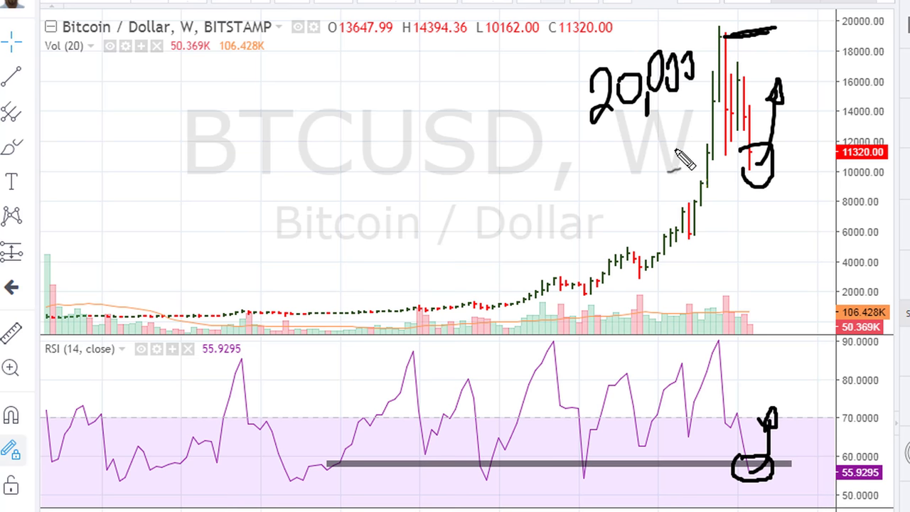
Step: Circle the two earlier weekly RSI lows and their price dips with breakout arrows above the prior highs, and clear all annotations
mouse_move(751, 475)
mouse_down()
mouse_move(743, 455)
mouse_move(772, 483)
mouse_up()
mouse_move(587, 460)
mouse_down()
mouse_move(573, 482)
mouse_move(582, 459)
mouse_up()
mouse_move(584, 291)
mouse_down()
mouse_move(595, 251)
mouse_move(605, 253)
mouse_up()
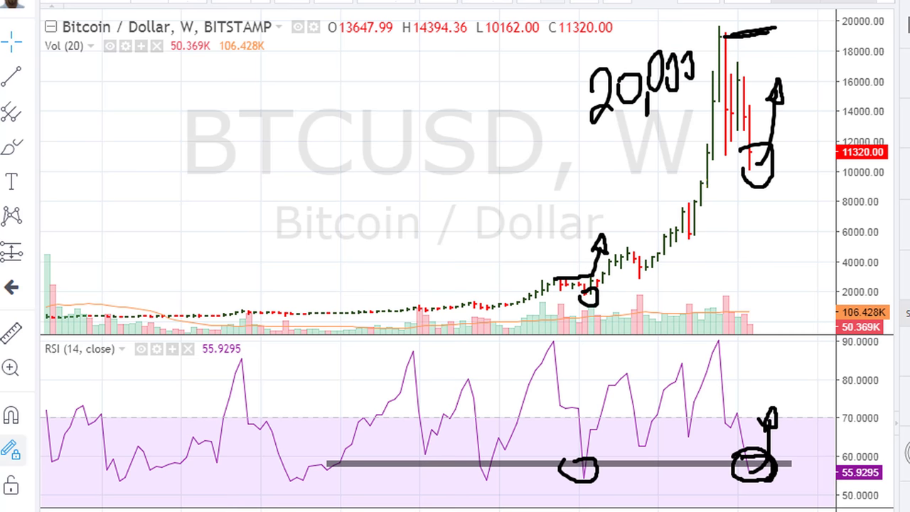
mouse_move(475, 453)
mouse_down()
mouse_move(504, 478)
mouse_move(472, 457)
mouse_up()
drag(489, 314, 488, 307)
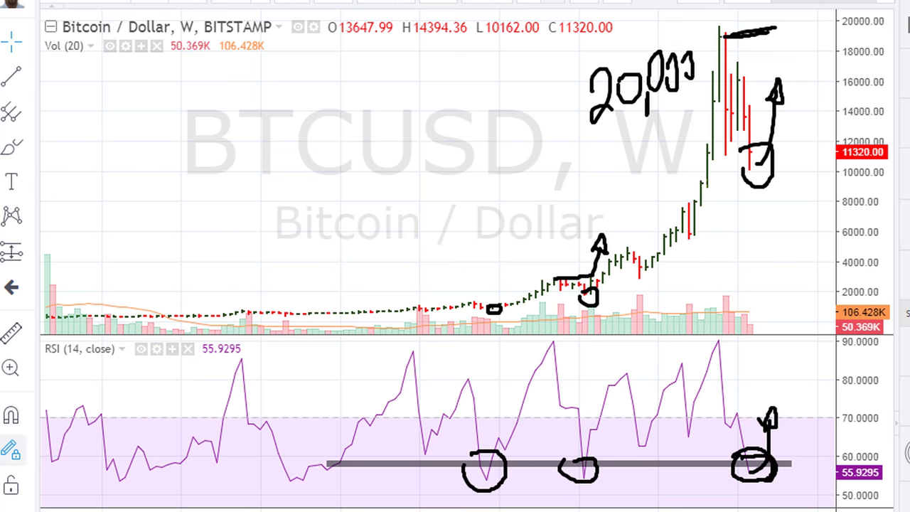
mouse_move(472, 301)
mouse_down()
mouse_move(513, 300)
mouse_move(522, 274)
mouse_move(526, 287)
mouse_up()
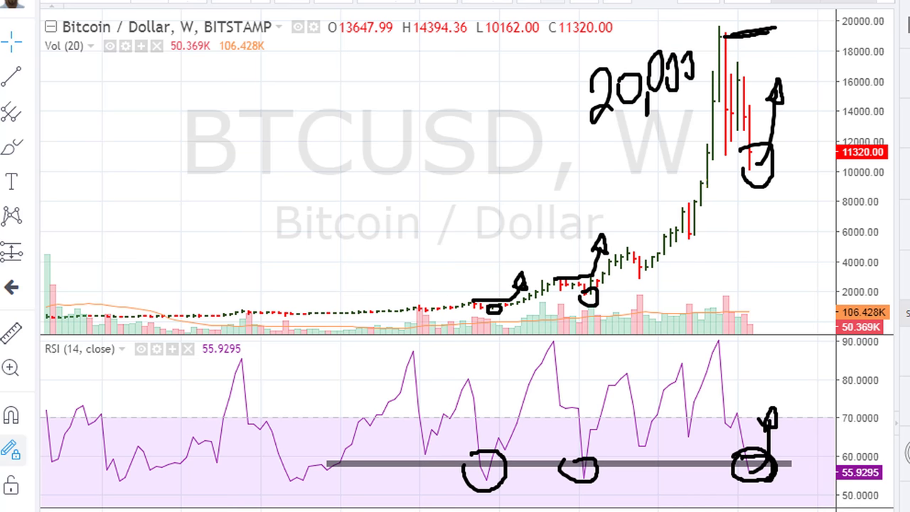
key(Escape)
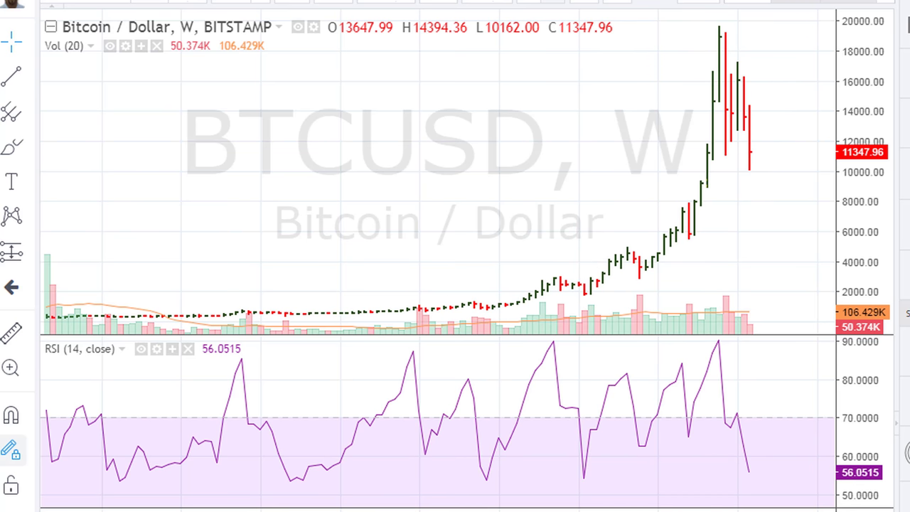
Step: Redraw the thick horizontal line along the weekly RSI lows, sketch a rising zigzag from the latest reading and handwrite "RSI 50" above it
drag(327, 462, 836, 463)
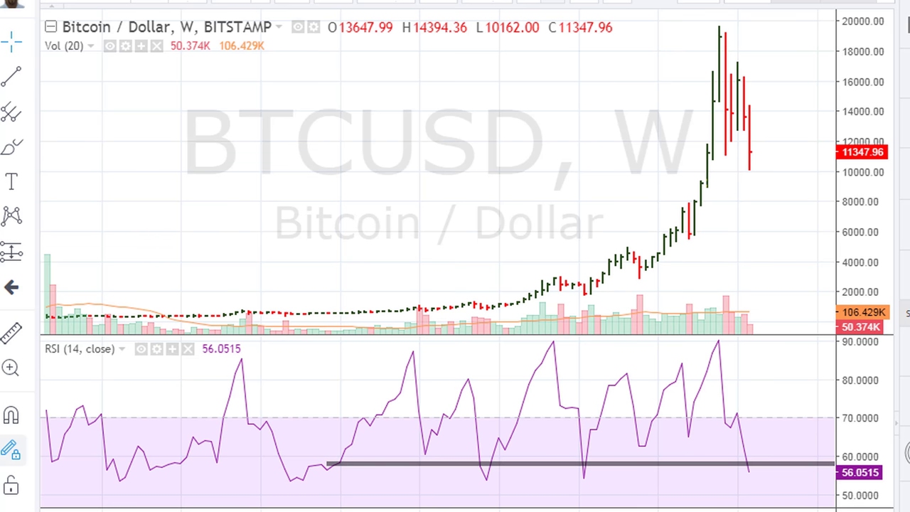
mouse_move(747, 465)
mouse_down()
mouse_move(777, 473)
mouse_move(784, 425)
mouse_up()
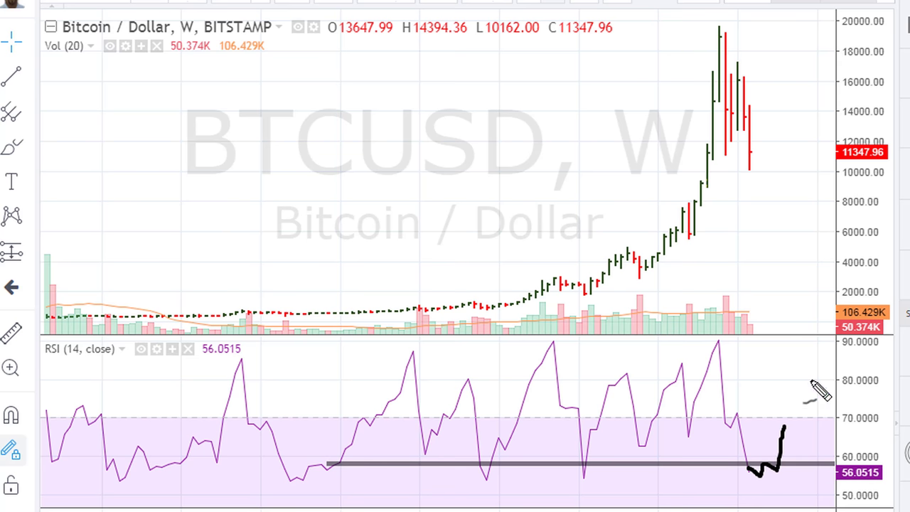
mouse_move(769, 367)
mouse_down()
mouse_move(790, 362)
mouse_move(775, 406)
mouse_up()
mouse_move(799, 372)
mouse_down()
mouse_move(810, 369)
mouse_move(794, 369)
mouse_up()
drag(753, 318, 759, 347)
drag(756, 320, 768, 339)
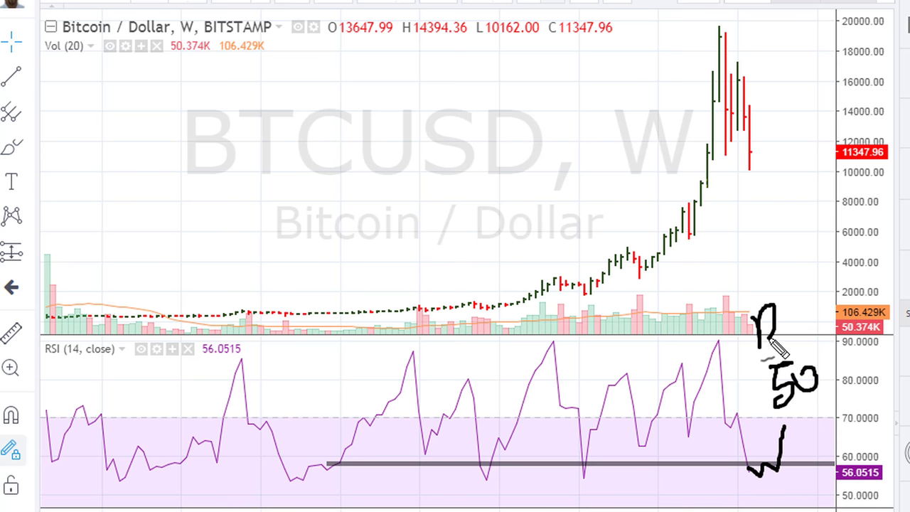
mouse_move(805, 313)
mouse_down()
mouse_move(788, 349)
mouse_move(814, 351)
mouse_up()
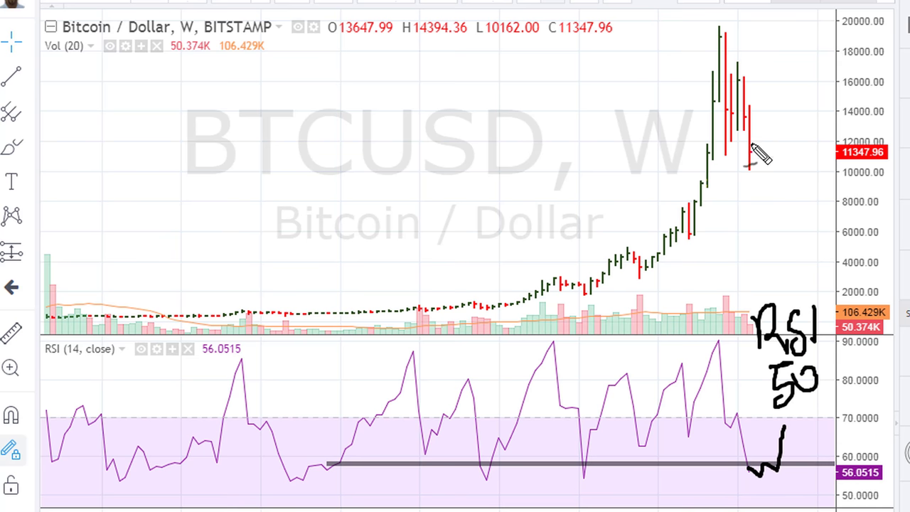
Step: Draw a black up arrow from the latest weekly price, a horizontal arrow at the peak and another up arrow beyond it
mouse_move(758, 158)
mouse_down()
mouse_move(786, 91)
mouse_move(776, 105)
mouse_up()
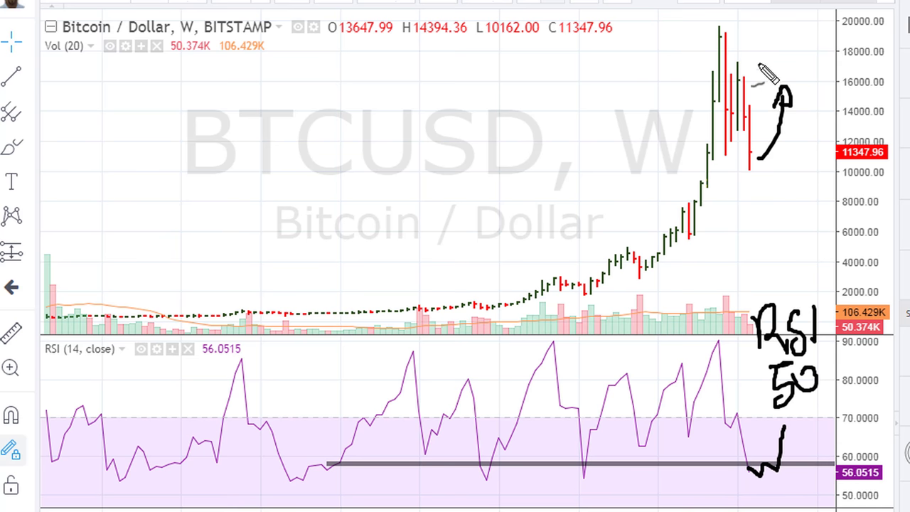
mouse_move(722, 38)
mouse_down()
mouse_move(764, 35)
mouse_move(754, 52)
mouse_move(754, 30)
mouse_move(796, 19)
mouse_move(797, 10)
mouse_move(801, 24)
mouse_up()
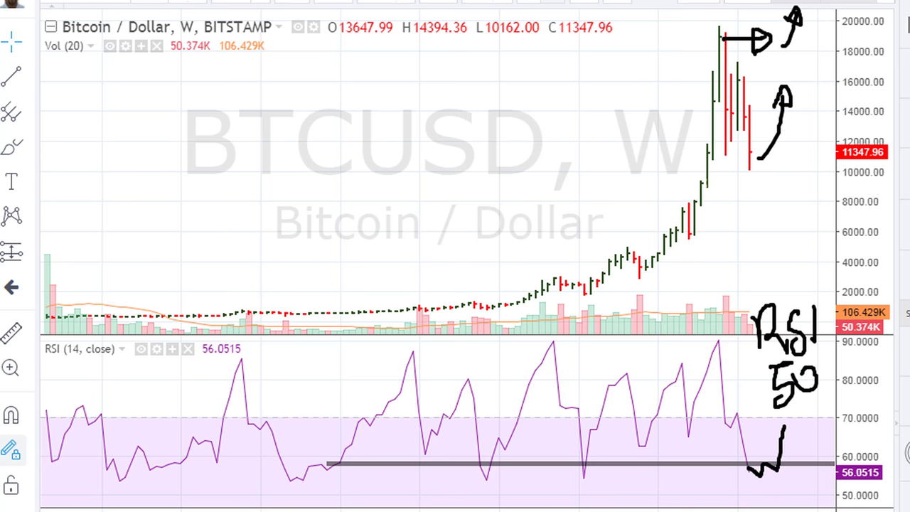
mouse_move(771, 466)
mouse_down()
mouse_move(796, 503)
mouse_move(809, 492)
mouse_move(788, 498)
mouse_move(808, 485)
mouse_up()
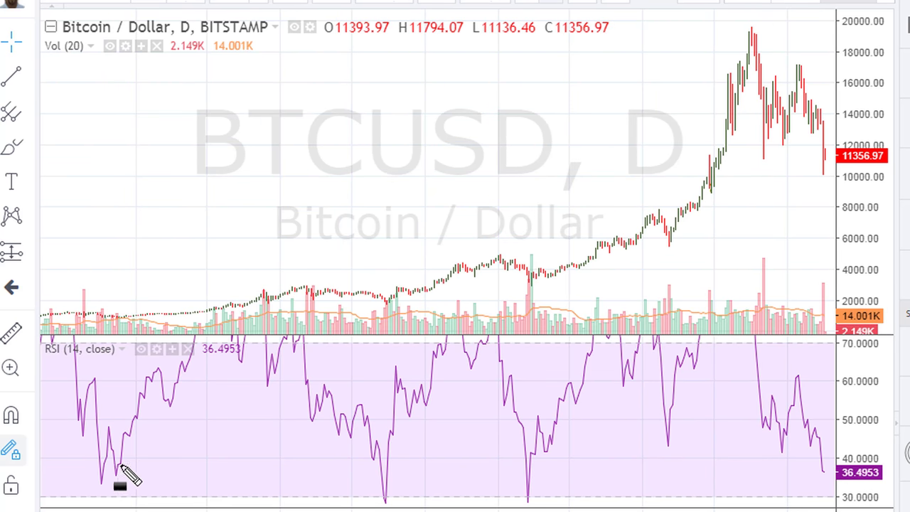
Step: On the daily Bitcoin chart, draw a thick horizontal line through the RSI lows, with a black up arrow and red down arrow from the latest reading
drag(115, 467, 832, 469)
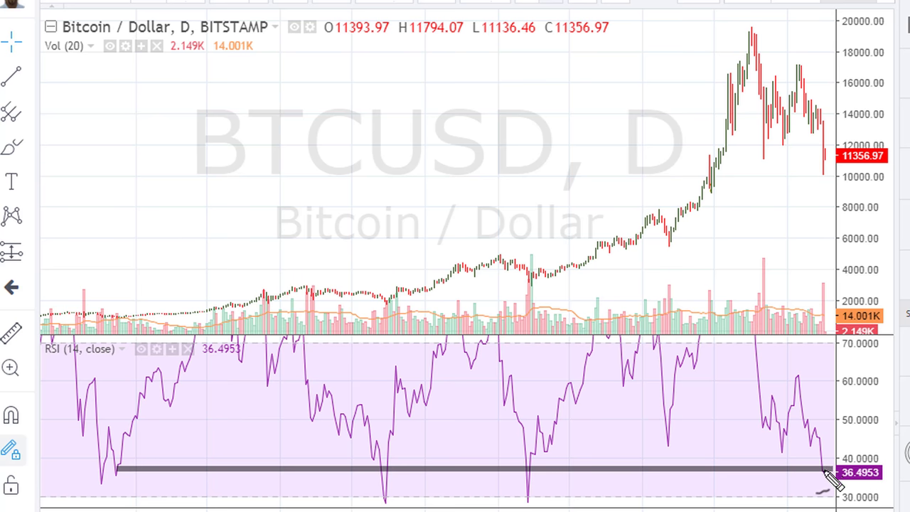
drag(823, 470, 836, 438)
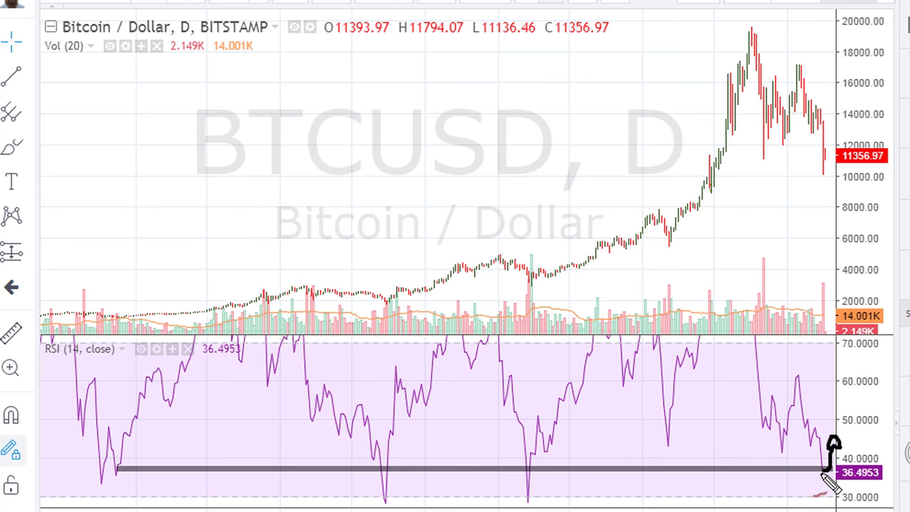
mouse_move(823, 470)
mouse_down()
mouse_move(822, 496)
mouse_move(830, 491)
mouse_move(817, 495)
mouse_move(828, 488)
mouse_up()
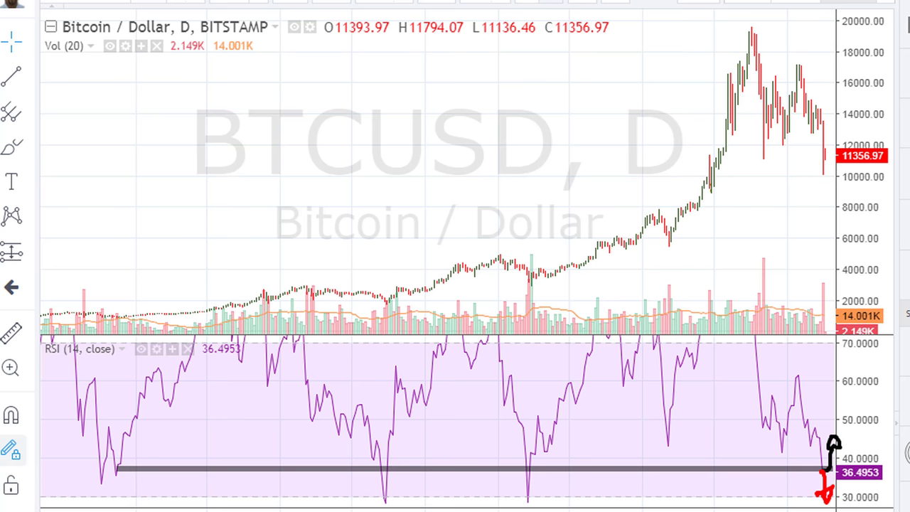